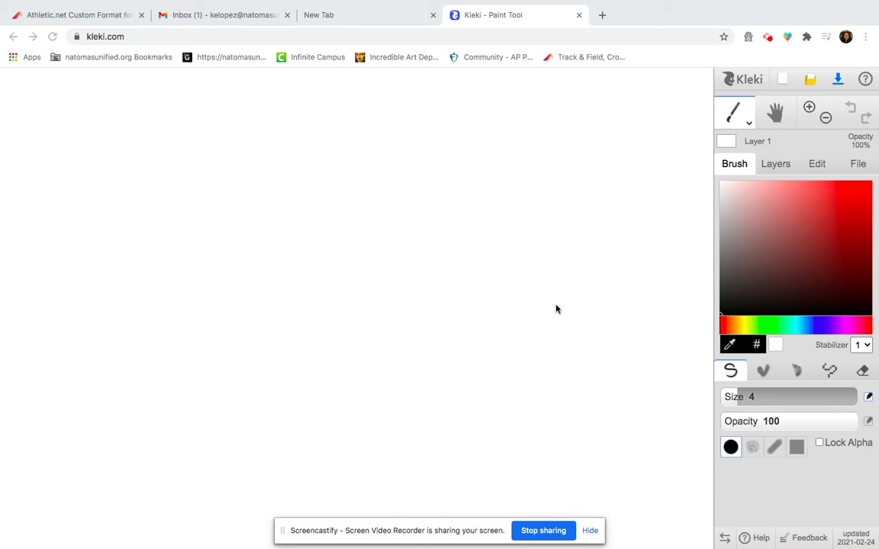
Draw a large light grey ellipse outline, opacity 61 and line width 4, in the canvas centre
left_click(751, 125)
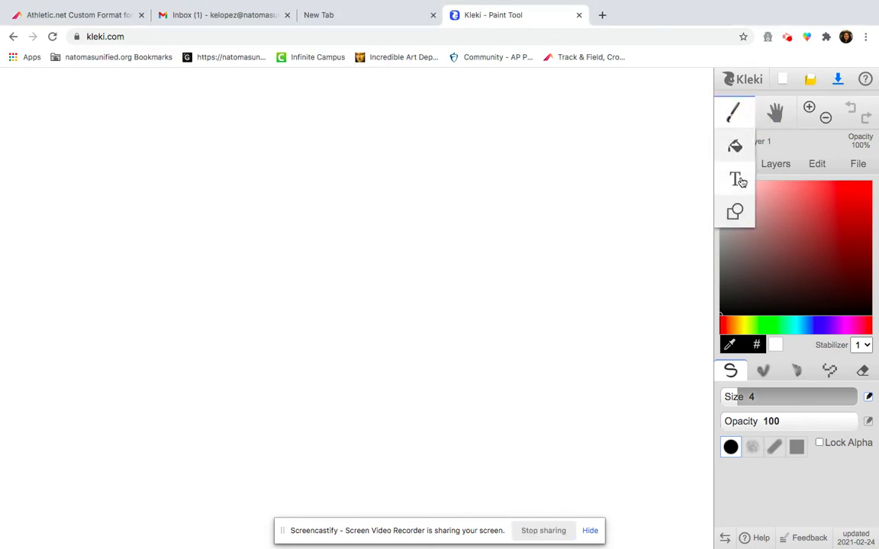
left_click(737, 211)
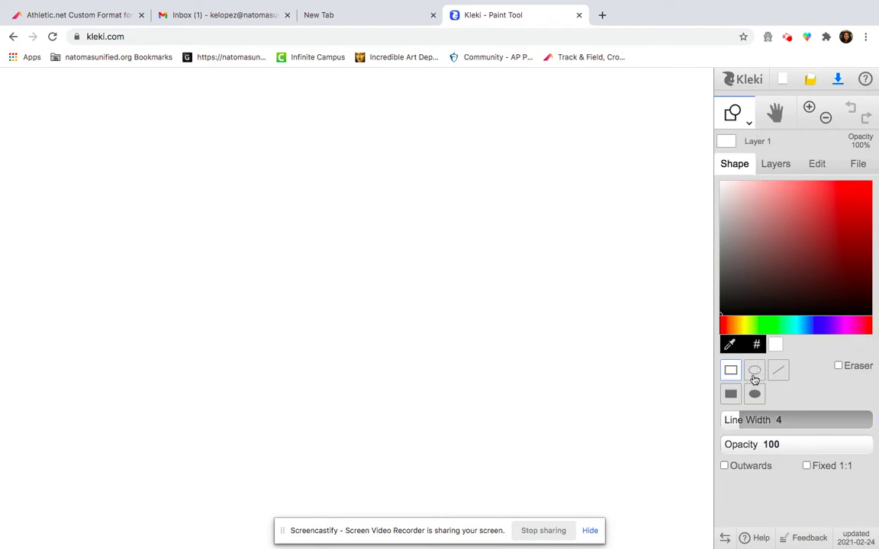
left_click(755, 372)
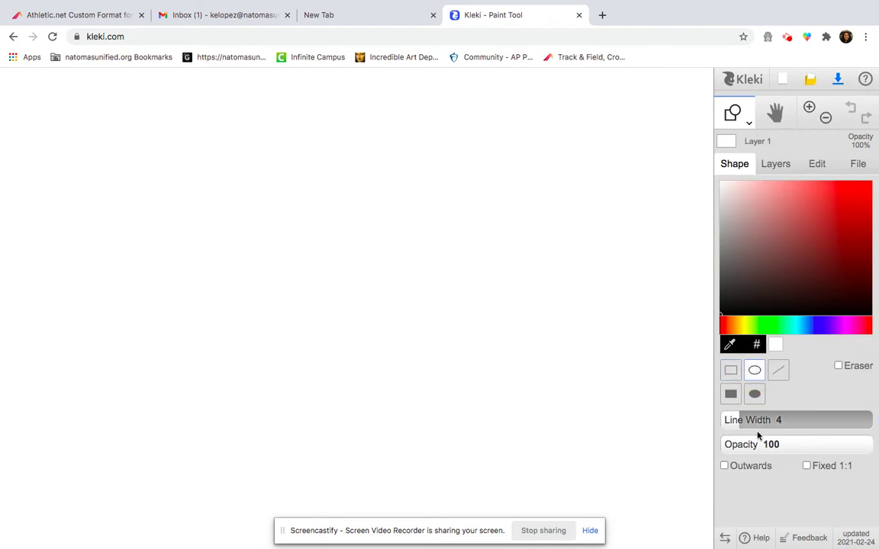
left_click_drag(845, 450, 814, 451)
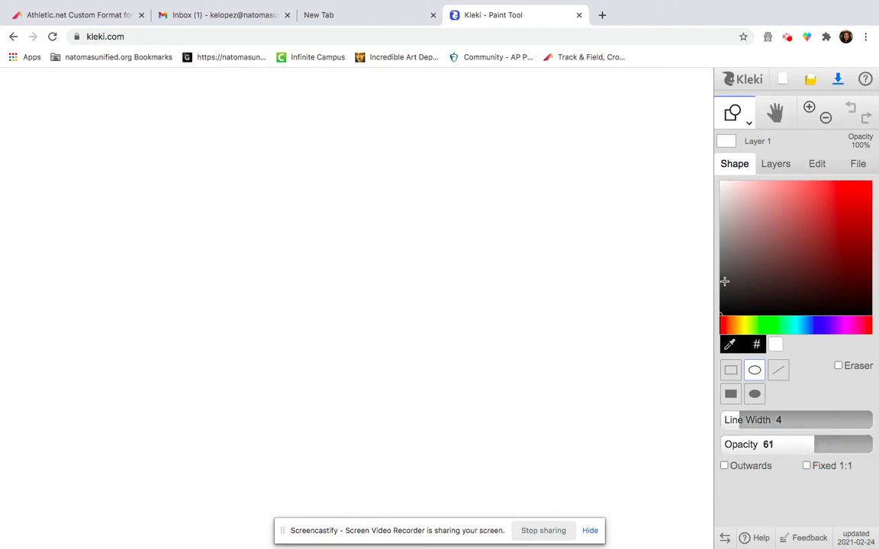
left_click(727, 256)
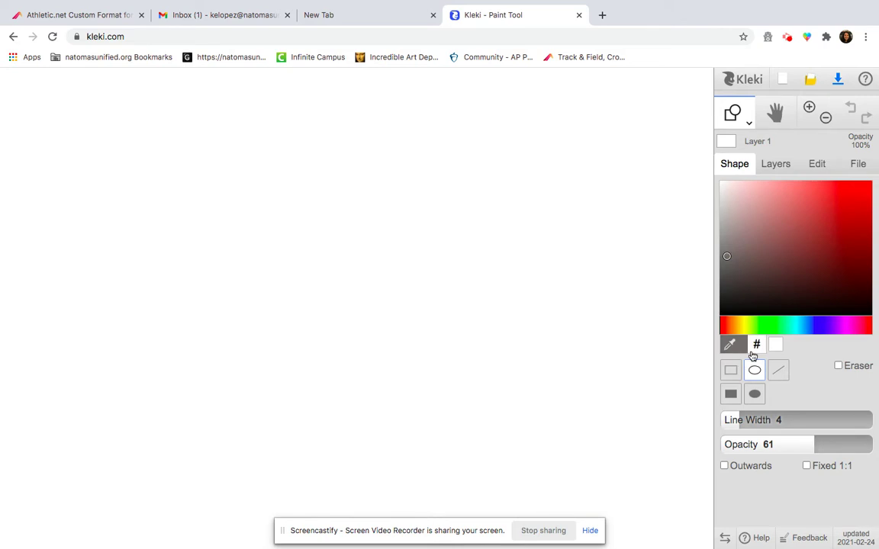
left_click_drag(726, 245, 725, 233)
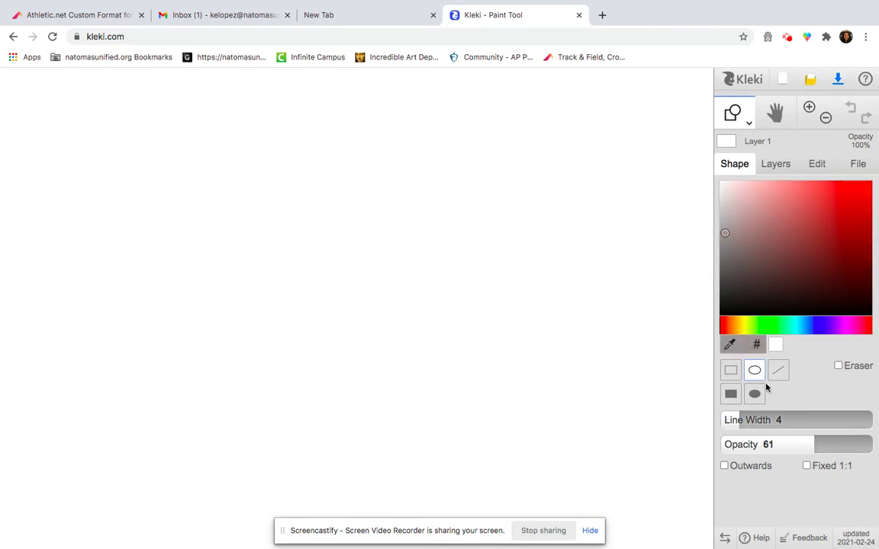
left_click_drag(733, 420, 739, 419)
left_click_drag(286, 176, 517, 401)
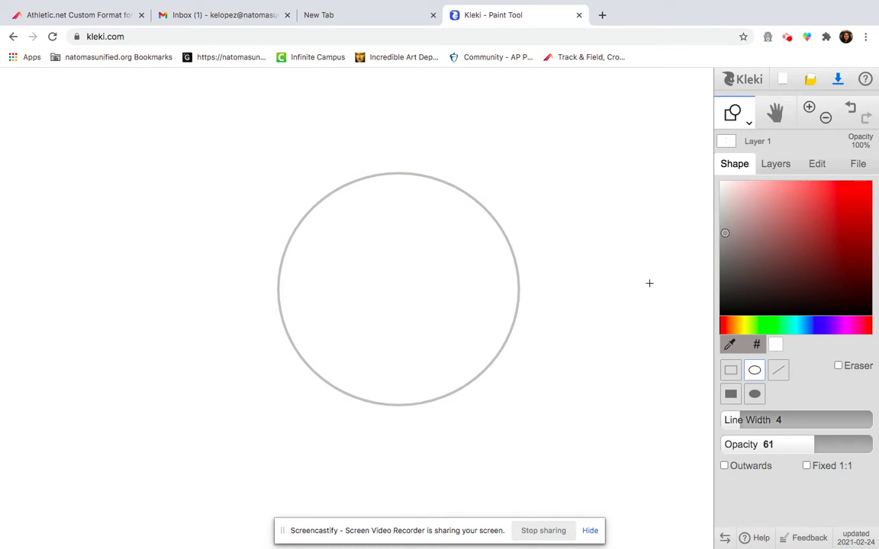
Switch to the pen brush at opacity 52, sketch a trial top line, then undo it
left_click(747, 121)
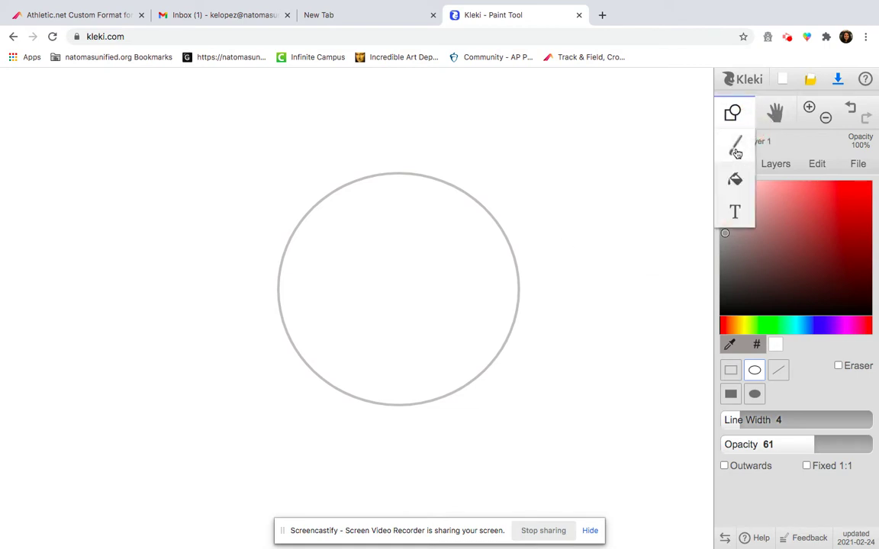
left_click(733, 148)
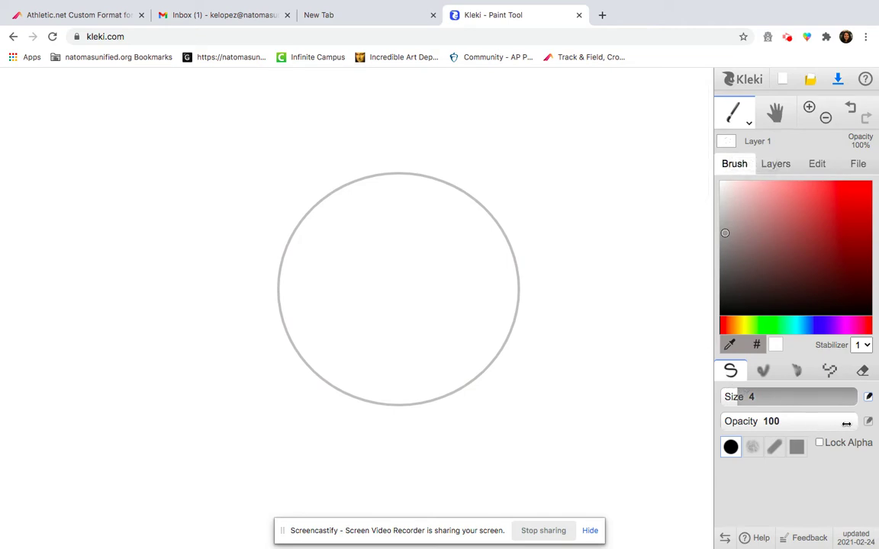
left_click_drag(847, 423, 814, 421)
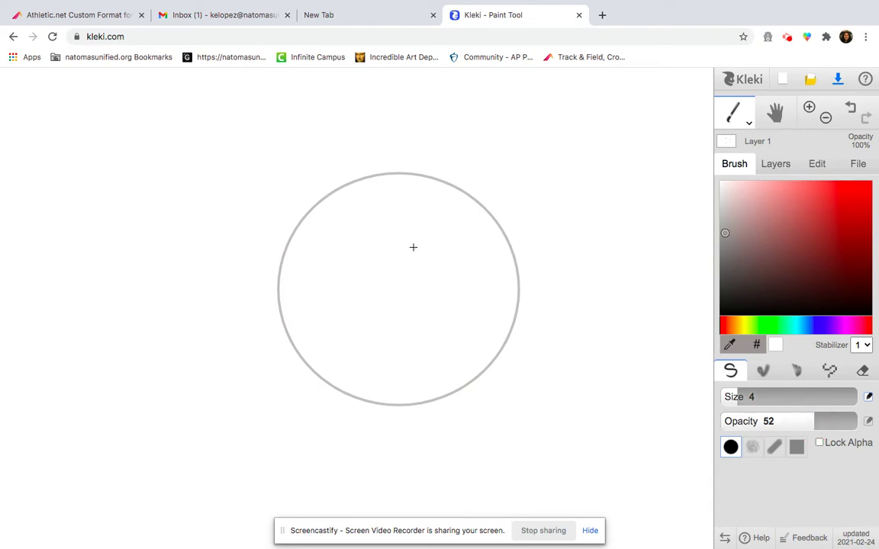
mouse_move(336, 193)
left_mouse_down()
mouse_move(398, 197)
mouse_move(459, 190)
left_mouse_up()
left_click(849, 112)
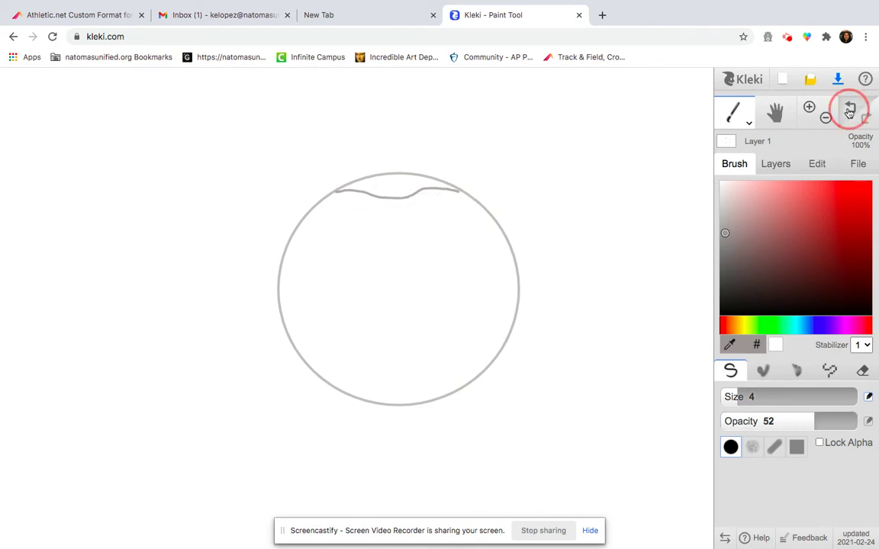
Set the stabilizer to 4 and draw wavy lines across the circle's top and bottom
left_click(864, 347)
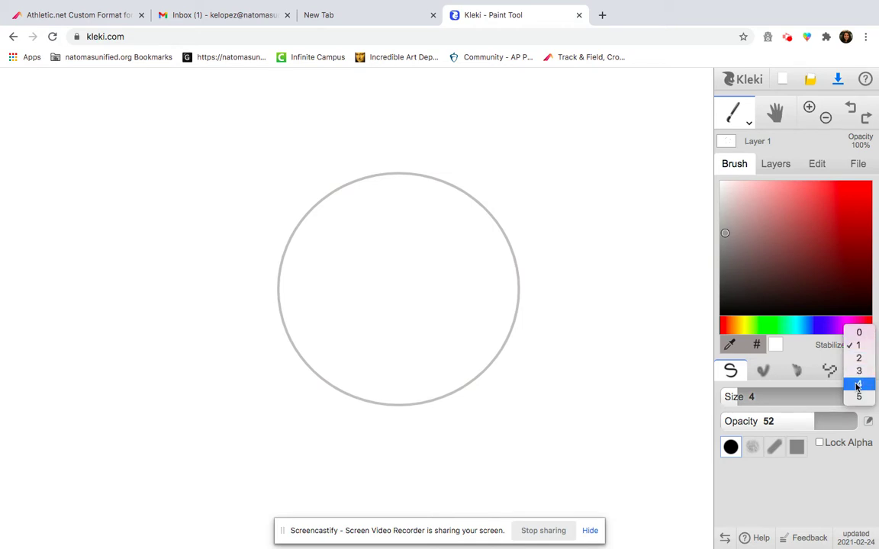
left_click(858, 384)
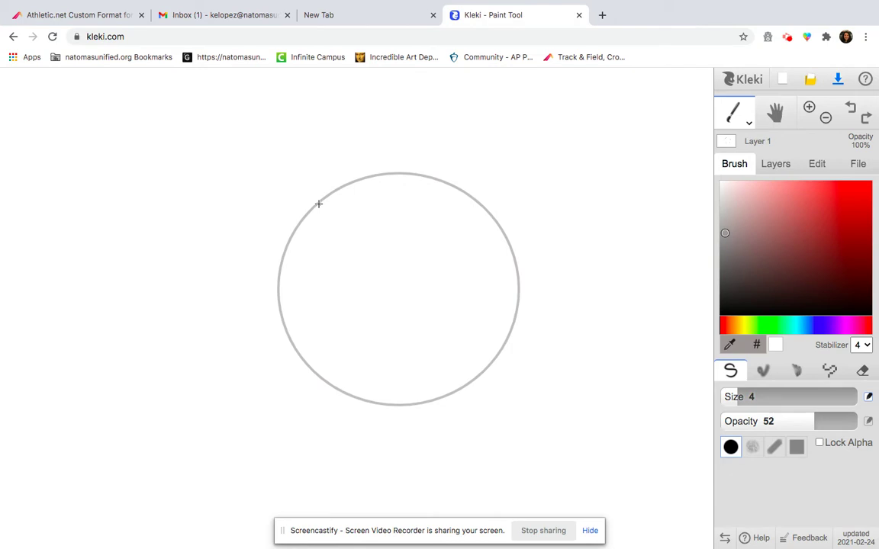
mouse_move(318, 203)
left_mouse_down()
mouse_move(358, 196)
mouse_move(402, 206)
mouse_move(435, 193)
mouse_move(479, 200)
left_mouse_up()
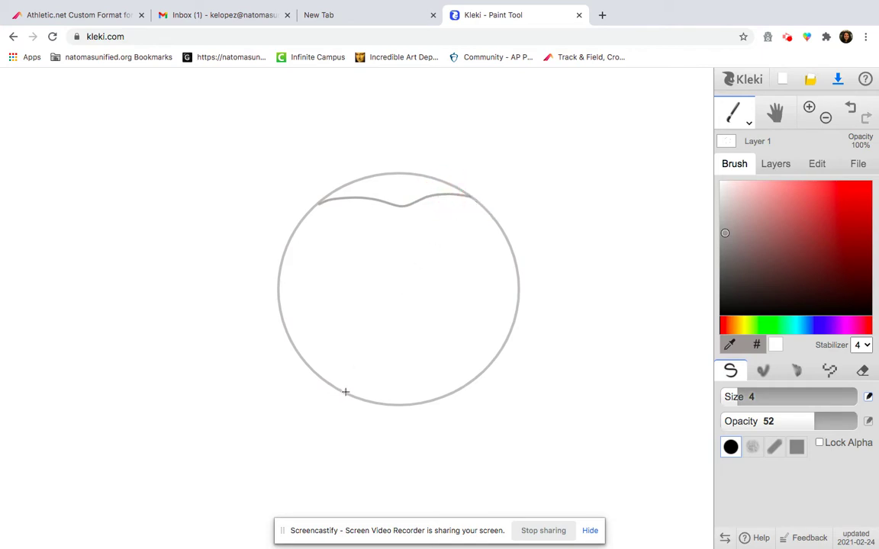
mouse_move(346, 393)
left_mouse_down()
mouse_move(386, 400)
mouse_move(461, 393)
left_mouse_up()
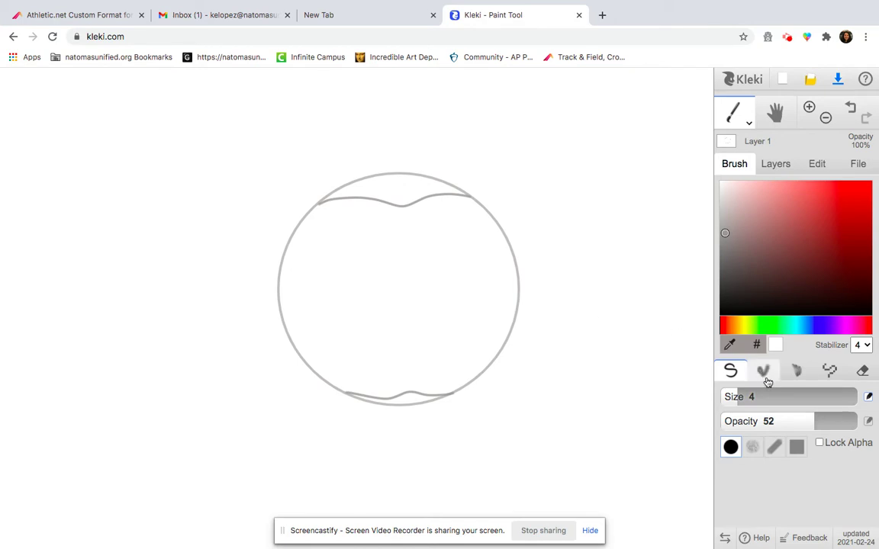
Erase the circle arc above the top wavy line with the eraser at size 34
left_click(861, 370)
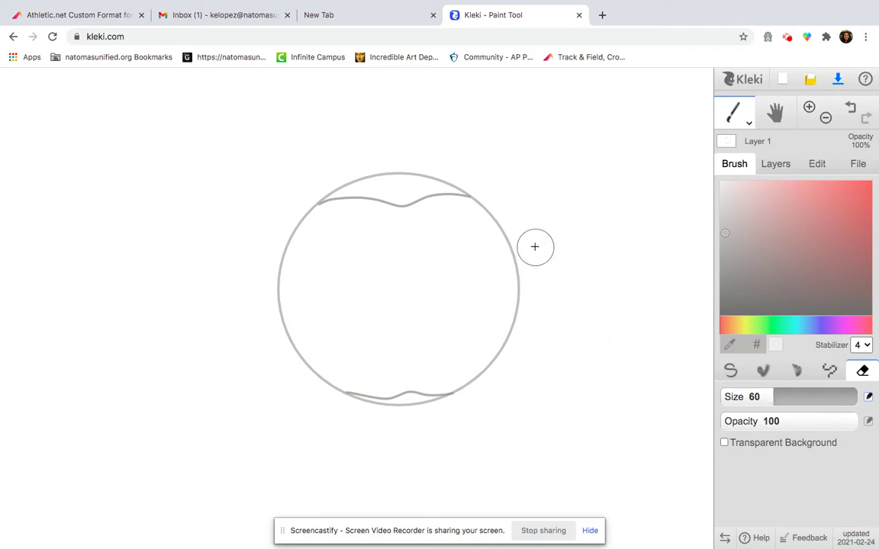
left_click_drag(773, 397, 761, 396)
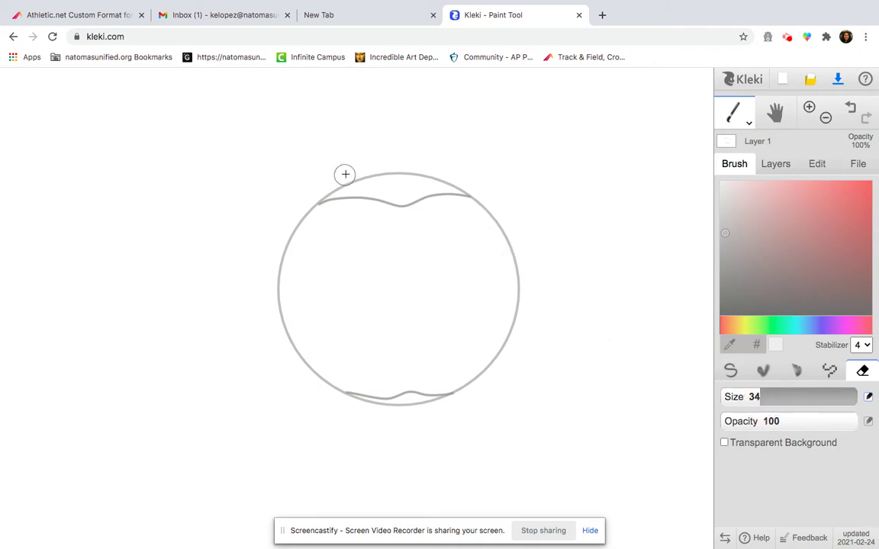
mouse_move(346, 178)
left_mouse_down()
mouse_move(396, 174)
mouse_move(485, 189)
left_mouse_up()
left_click_drag(339, 186, 333, 187)
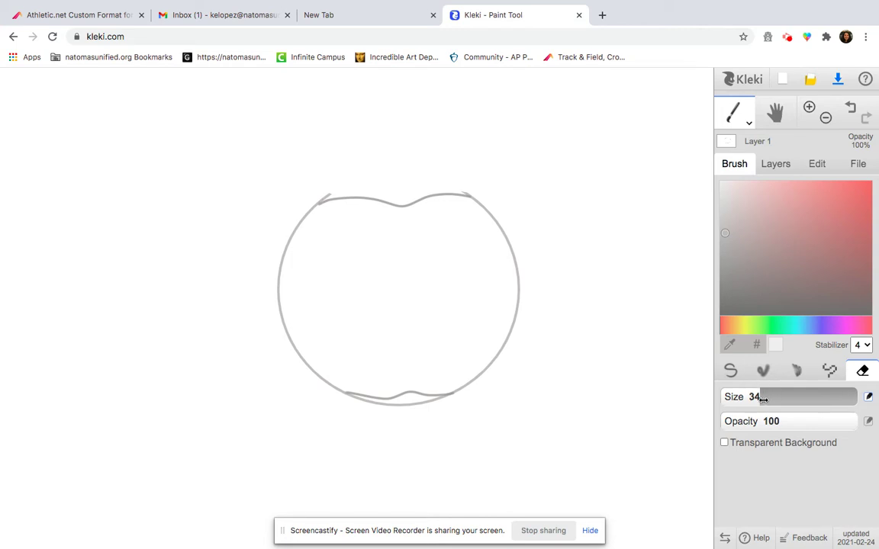
At eraser size 9.4, clean the top corners and erase the arcs below the base
left_click_drag(761, 398, 745, 398)
left_click_drag(463, 190, 481, 196)
mouse_move(330, 193)
left_mouse_down()
mouse_move(313, 200)
mouse_move(337, 195)
left_mouse_up()
mouse_move(350, 395)
left_mouse_down()
mouse_move(379, 404)
mouse_move(347, 404)
left_mouse_up()
mouse_move(409, 406)
left_mouse_down()
mouse_move(453, 399)
mouse_move(388, 406)
mouse_move(349, 402)
mouse_move(415, 396)
mouse_move(336, 396)
left_mouse_up()
Draw a curved stem and a pointed leaf from the apple's top dip with the pen brush
left_click(731, 374)
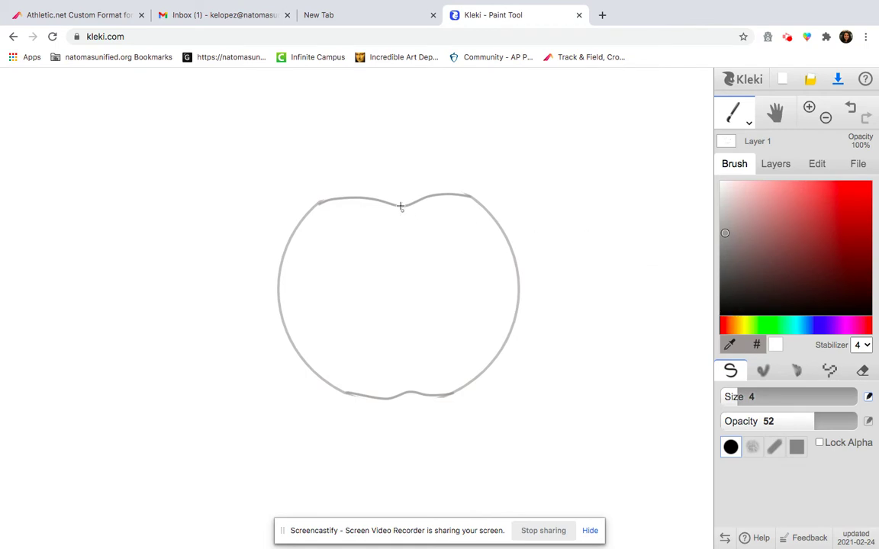
mouse_move(405, 205)
left_mouse_down()
mouse_move(396, 163)
mouse_move(383, 159)
mouse_move(377, 174)
mouse_move(393, 185)
mouse_move(403, 215)
mouse_move(398, 173)
mouse_move(396, 193)
mouse_move(407, 183)
mouse_move(409, 154)
mouse_move(426, 145)
mouse_move(472, 148)
left_mouse_up()
mouse_move(406, 187)
left_mouse_down()
mouse_move(451, 181)
mouse_move(462, 159)
mouse_move(457, 131)
mouse_move(445, 150)
left_mouse_up()
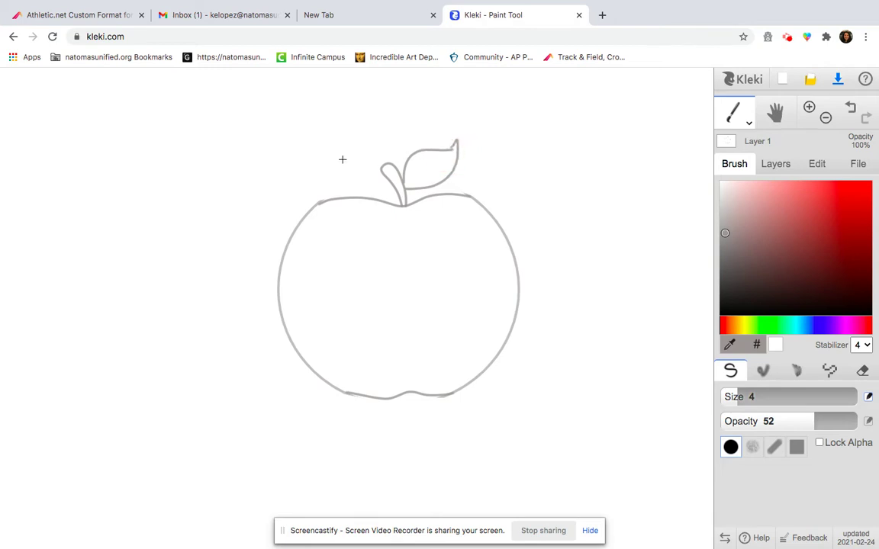
left_click(850, 112)
mouse_move(406, 188)
left_mouse_down()
mouse_move(443, 179)
mouse_move(452, 164)
left_mouse_up()
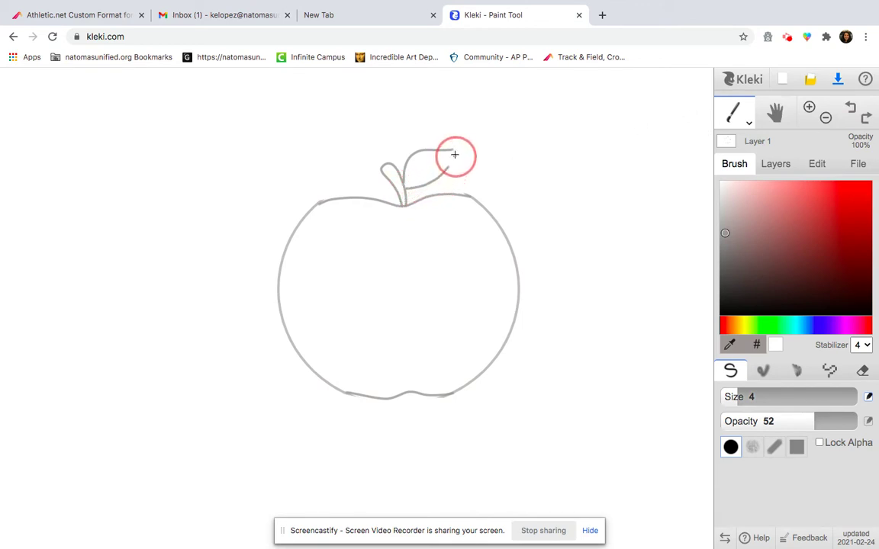
left_click_drag(455, 153, 454, 145)
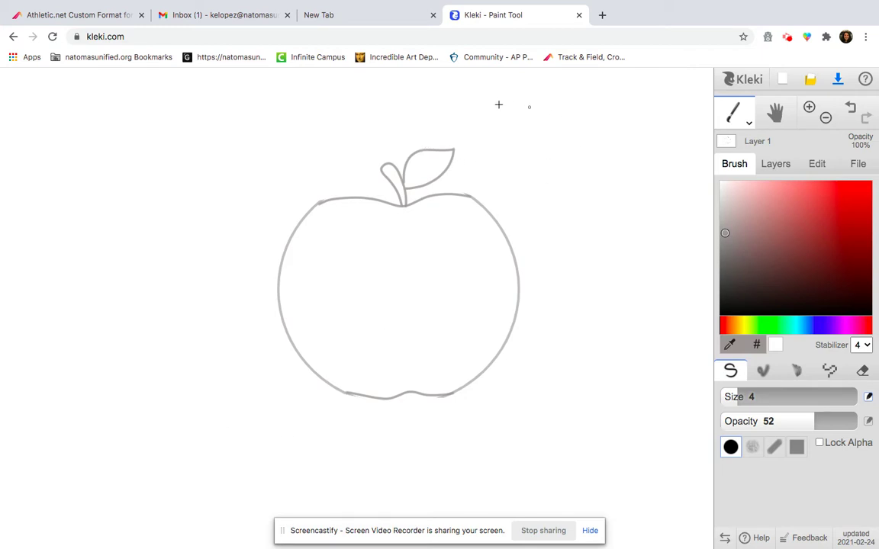
Draw a small bright yellow circle at the top right and fill it solid yellow
left_click(744, 124)
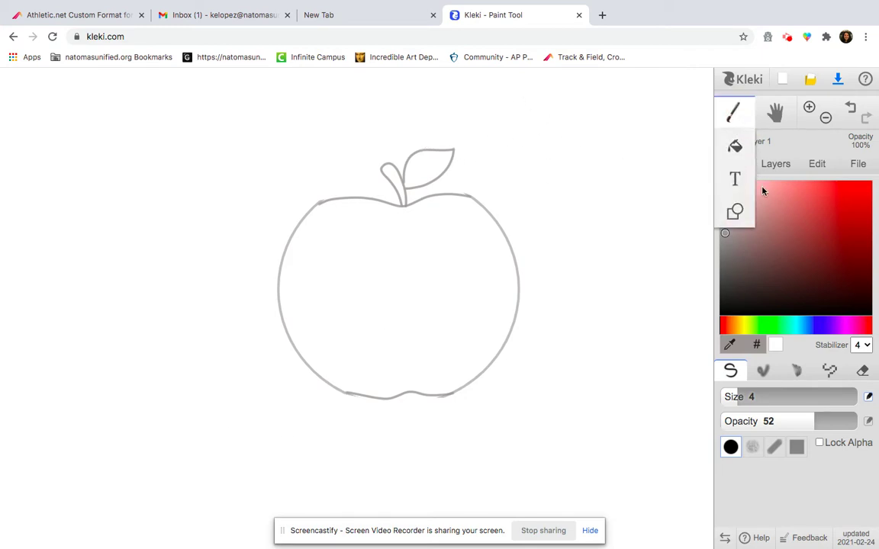
left_click(735, 213)
left_click(743, 327)
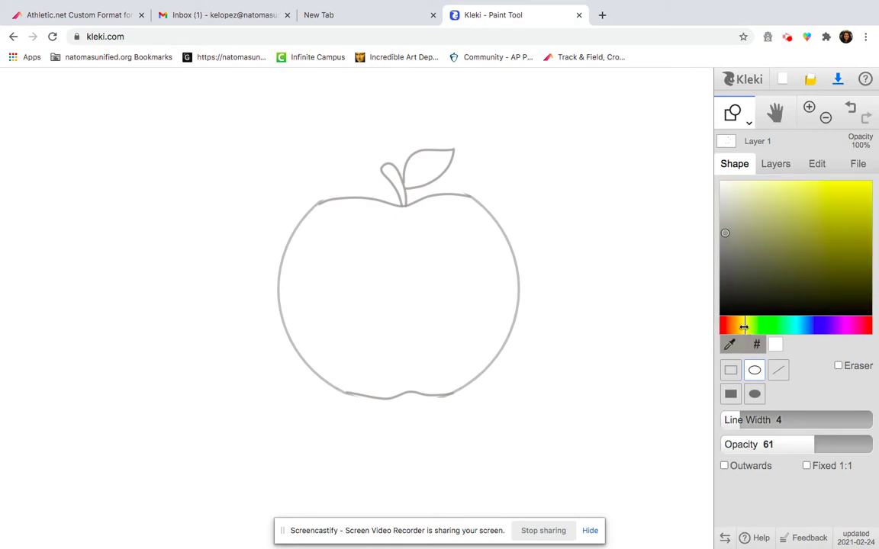
left_click(861, 187)
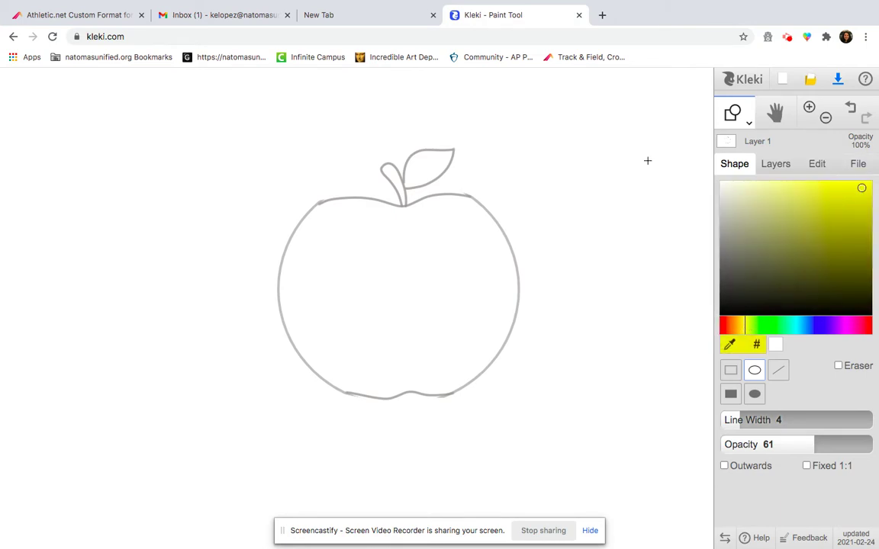
left_click_drag(570, 94, 589, 117)
left_click(749, 125)
left_click(734, 181)
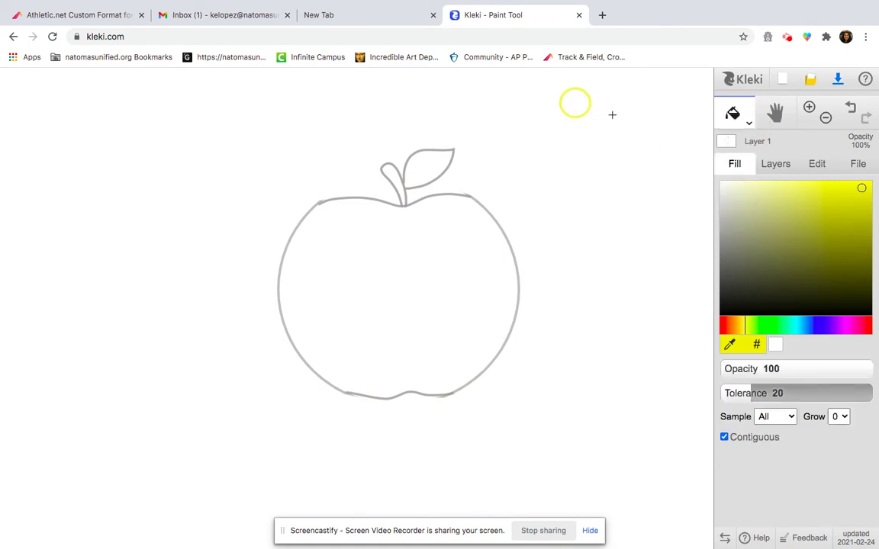
left_click(579, 103)
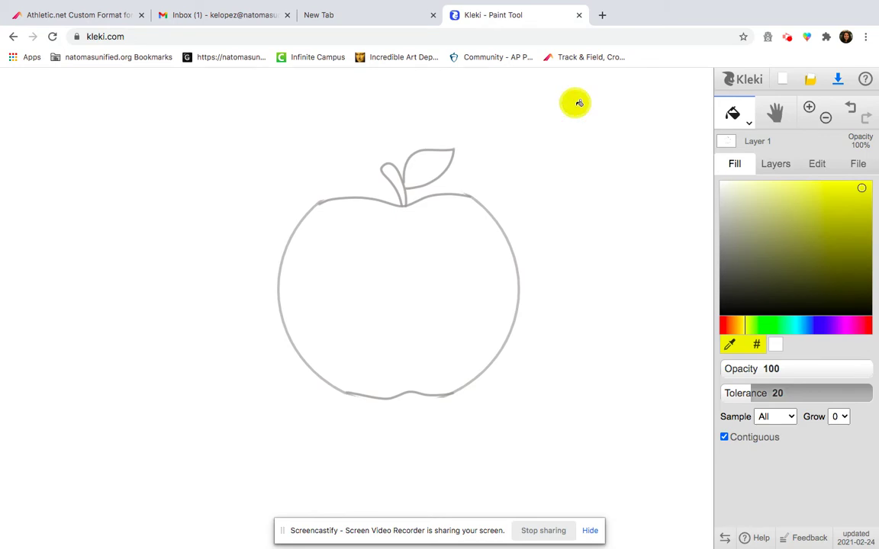
Draw straight yellow rays radiating around the sun with the line shape tool
left_click(740, 119)
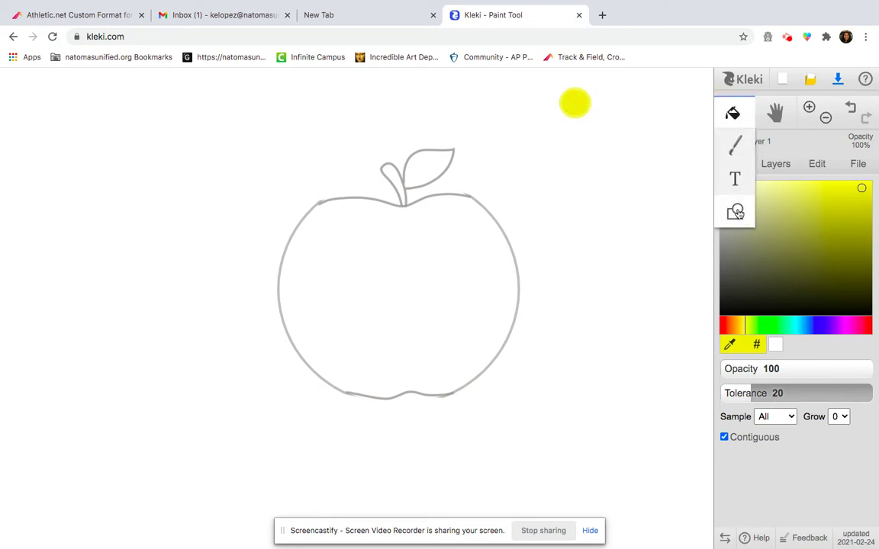
left_click(737, 213)
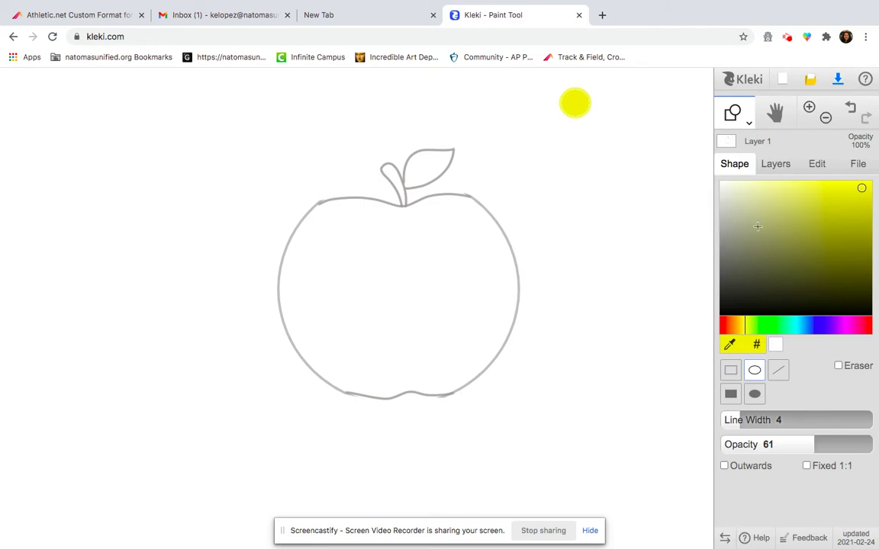
left_click(779, 370)
mouse_move(530, 78)
left_mouse_down()
mouse_move(551, 95)
mouse_move(529, 121)
mouse_move(558, 117)
mouse_move(591, 158)
left_mouse_up()
left_click_drag(591, 120, 637, 132)
left_click_drag(601, 94, 645, 80)
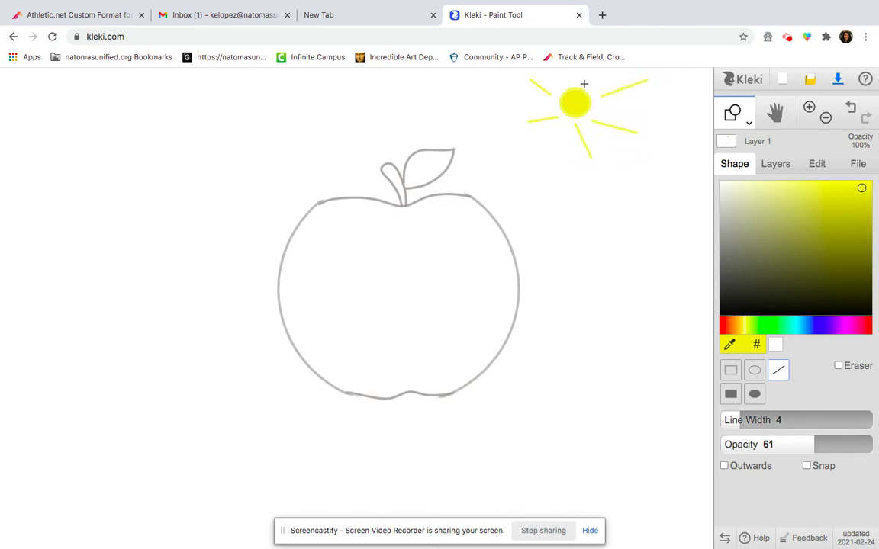
left_click(594, 70)
left_click_drag(561, 71, 560, 68)
left_click(736, 114)
left_click(735, 145)
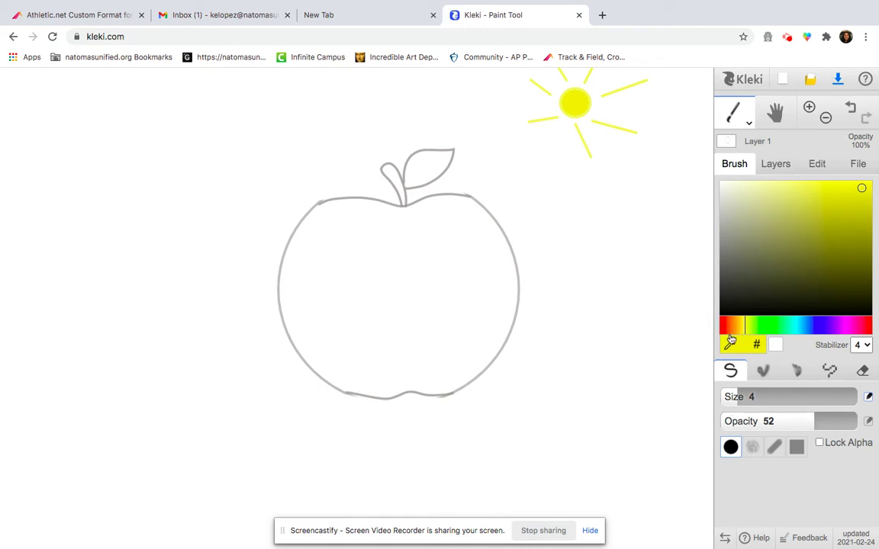
Paint dark green shading down the apple's left side and bottom at brush size 58, opacity 57
left_click(769, 327)
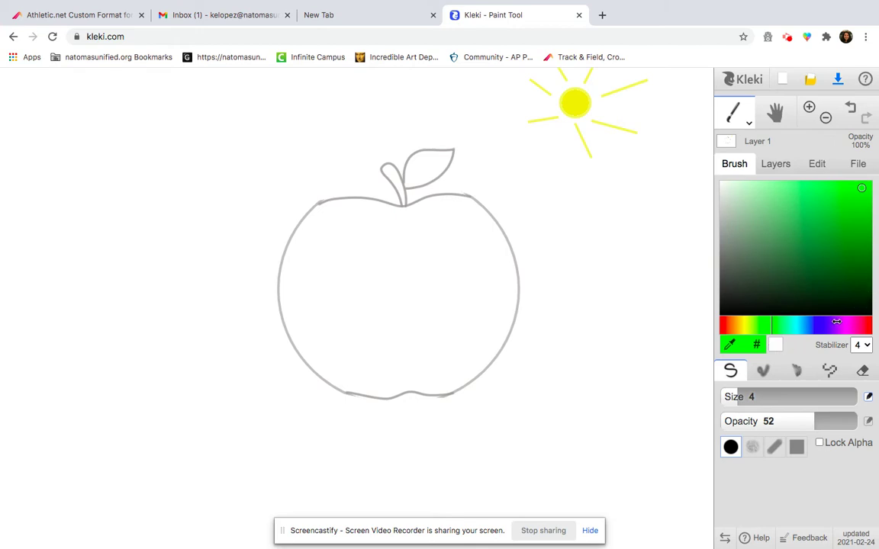
left_click(864, 290)
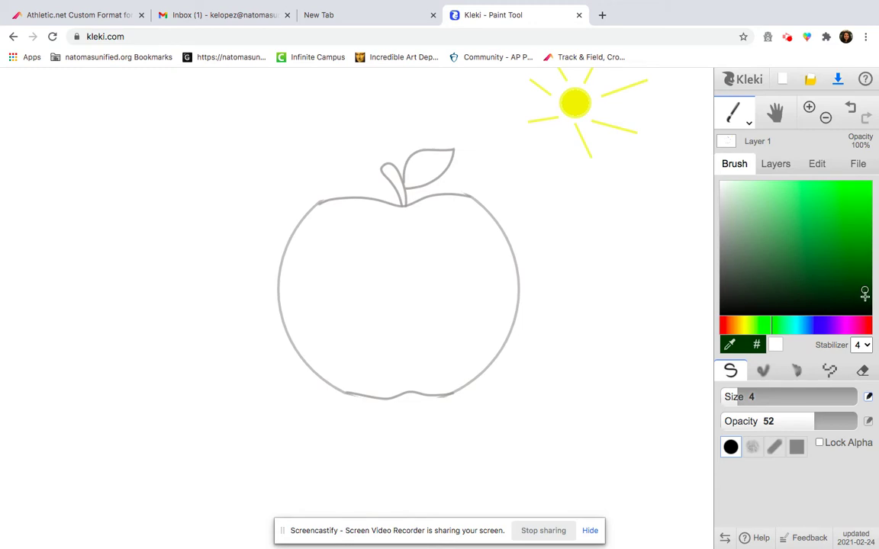
left_click(865, 295)
mouse_move(734, 397)
left_mouse_down()
mouse_move(801, 397)
mouse_move(793, 399)
left_mouse_up()
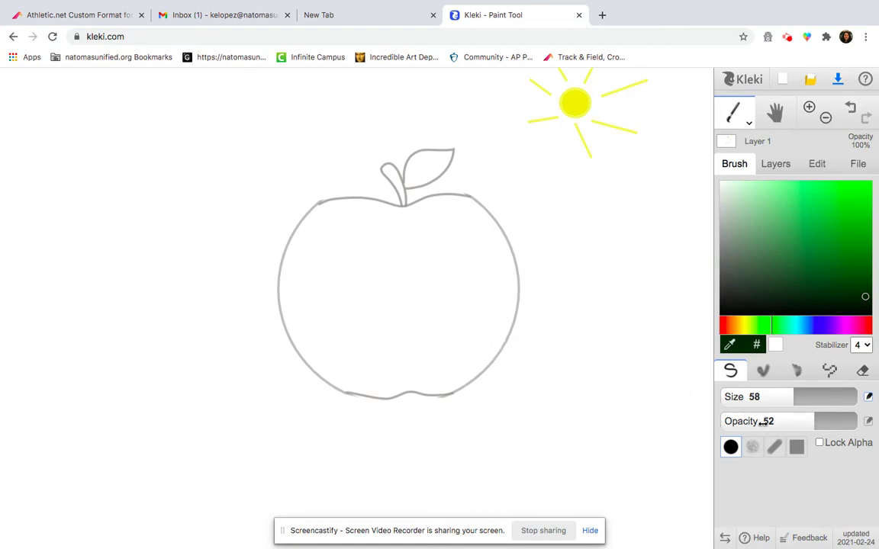
left_click_drag(815, 428, 818, 428)
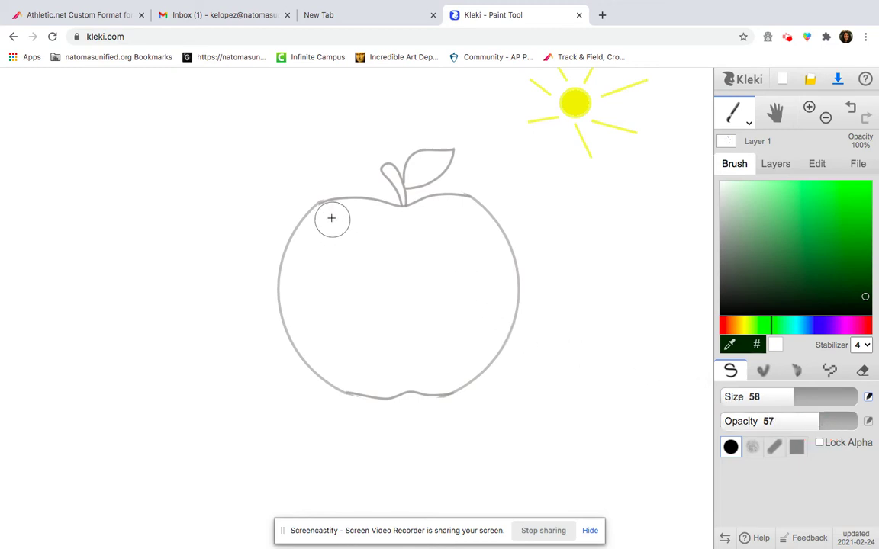
mouse_move(332, 218)
left_mouse_down()
mouse_move(306, 247)
mouse_move(296, 279)
mouse_move(297, 321)
mouse_move(319, 359)
mouse_move(383, 384)
mouse_move(468, 369)
left_mouse_up()
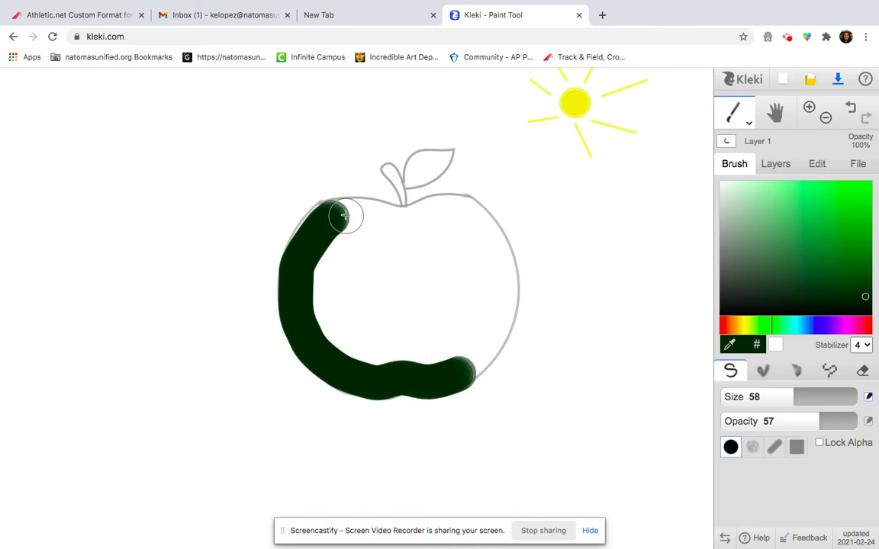
mouse_move(342, 216)
left_mouse_down()
mouse_move(308, 227)
mouse_move(298, 255)
mouse_move(304, 270)
left_mouse_up()
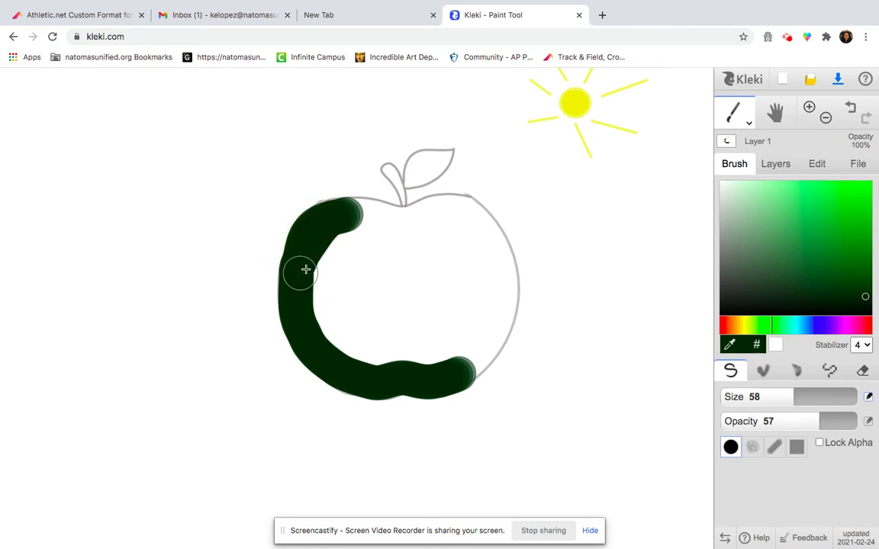
Paint a lighter green band inside the dark shading along the apple's left and bottom
left_click(865, 273)
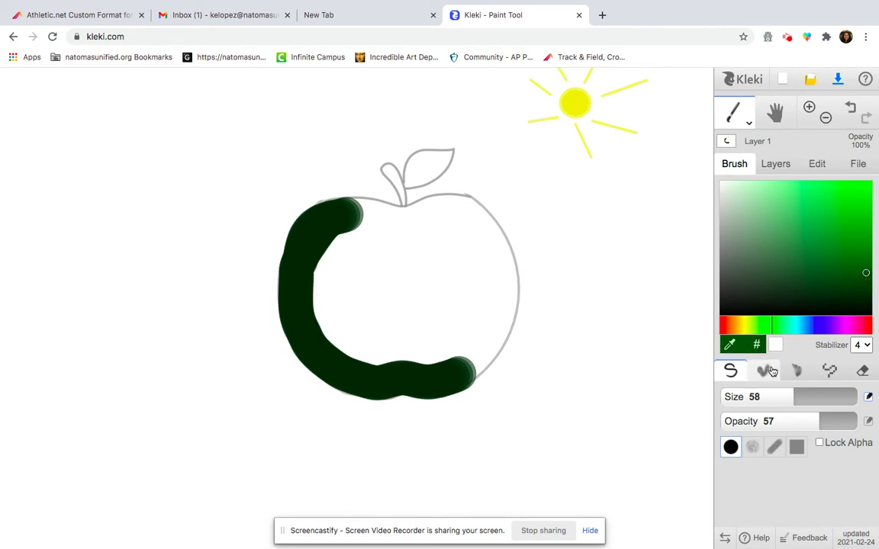
left_click(356, 221)
mouse_move(356, 222)
left_mouse_down()
mouse_move(327, 255)
mouse_move(319, 292)
mouse_move(344, 345)
mouse_move(427, 364)
mouse_move(491, 343)
mouse_move(461, 374)
mouse_move(485, 347)
mouse_move(485, 330)
left_mouse_up()
mouse_move(349, 251)
left_mouse_down()
mouse_move(340, 285)
mouse_move(355, 327)
mouse_move(382, 348)
mouse_move(422, 352)
left_mouse_up()
mouse_move(357, 227)
left_mouse_down()
mouse_move(343, 259)
mouse_move(345, 289)
mouse_move(368, 321)
mouse_move(422, 345)
mouse_move(463, 337)
mouse_move(492, 319)
left_mouse_up()
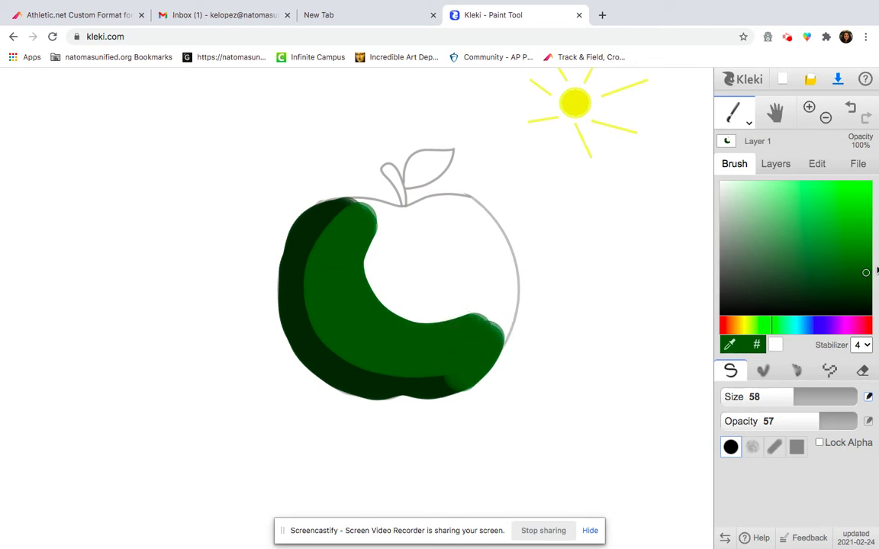
Brush bright green over the apple's middle, upper right and top edge beside the stem
left_click(866, 241)
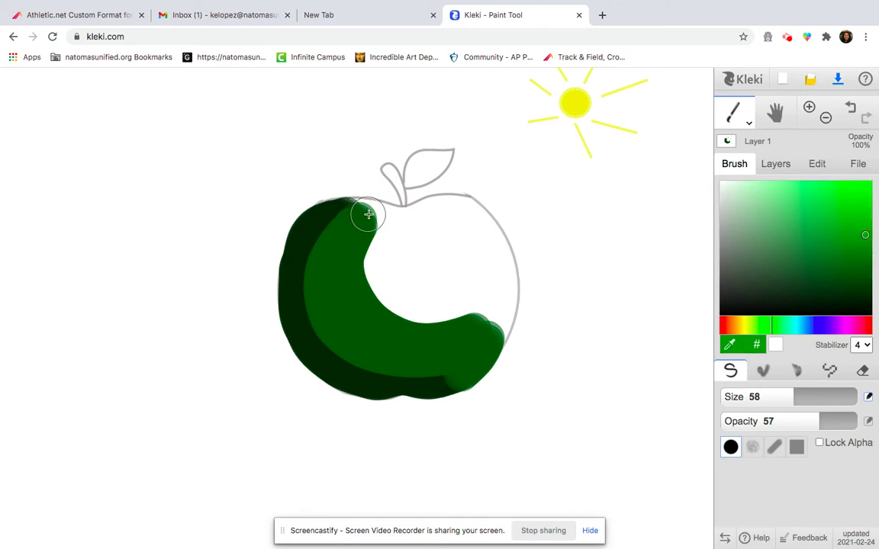
mouse_move(373, 218)
left_mouse_down()
mouse_move(367, 261)
mouse_move(377, 293)
mouse_move(433, 321)
mouse_move(464, 320)
mouse_move(480, 307)
left_mouse_up()
mouse_move(378, 217)
left_mouse_down()
mouse_move(399, 224)
mouse_move(458, 209)
mouse_move(487, 227)
mouse_move(512, 299)
mouse_move(502, 339)
mouse_move(425, 321)
mouse_move(394, 302)
mouse_move(380, 236)
mouse_move(386, 230)
mouse_move(447, 299)
mouse_move(489, 314)
mouse_move(451, 233)
mouse_move(406, 248)
mouse_move(456, 276)
left_mouse_up()
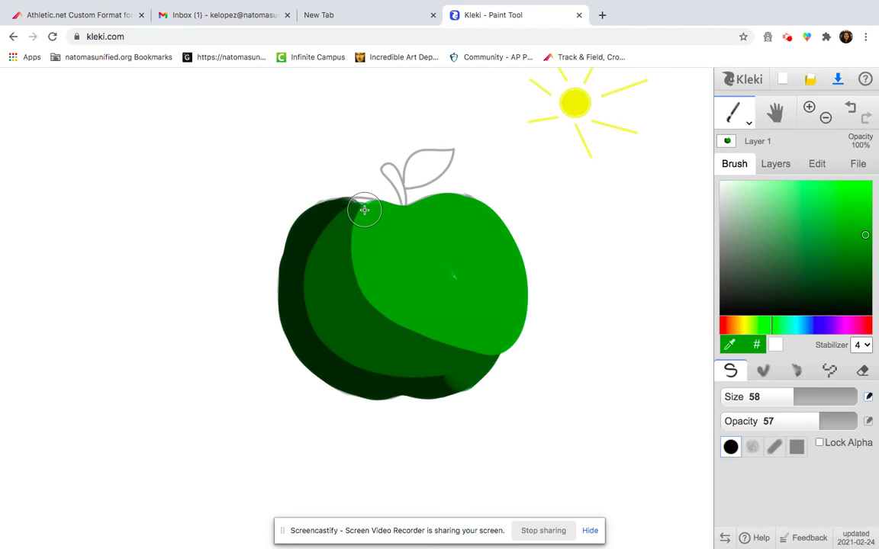
left_click_drag(362, 213, 361, 219)
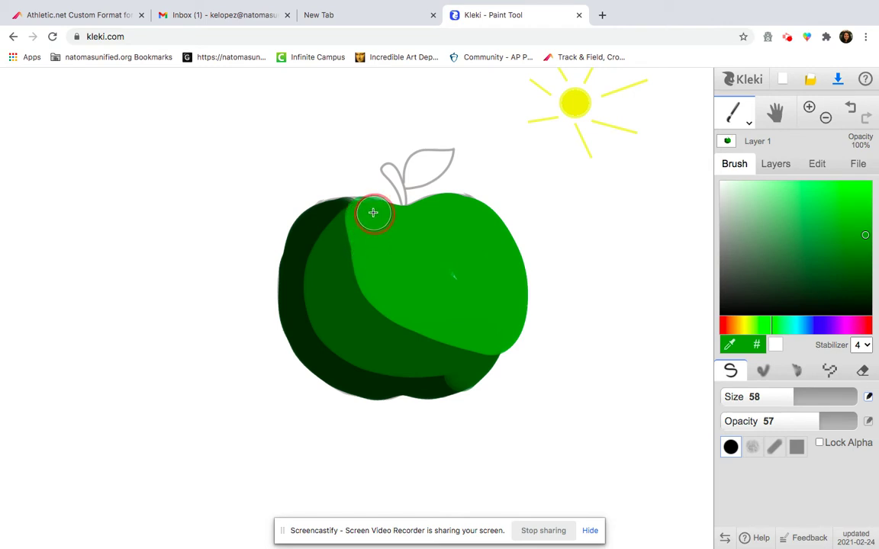
mouse_move(372, 212)
left_mouse_down()
mouse_move(351, 212)
mouse_move(353, 238)
mouse_move(381, 291)
mouse_move(405, 305)
mouse_move(403, 299)
left_mouse_up()
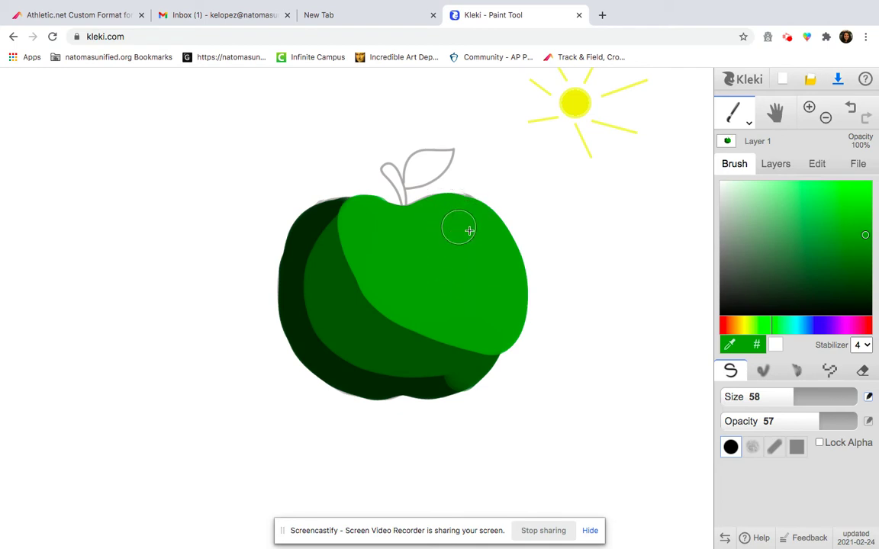
Paint pale yellow highlights on the apple's upper right with the brush reduced to size 25
left_click(746, 326)
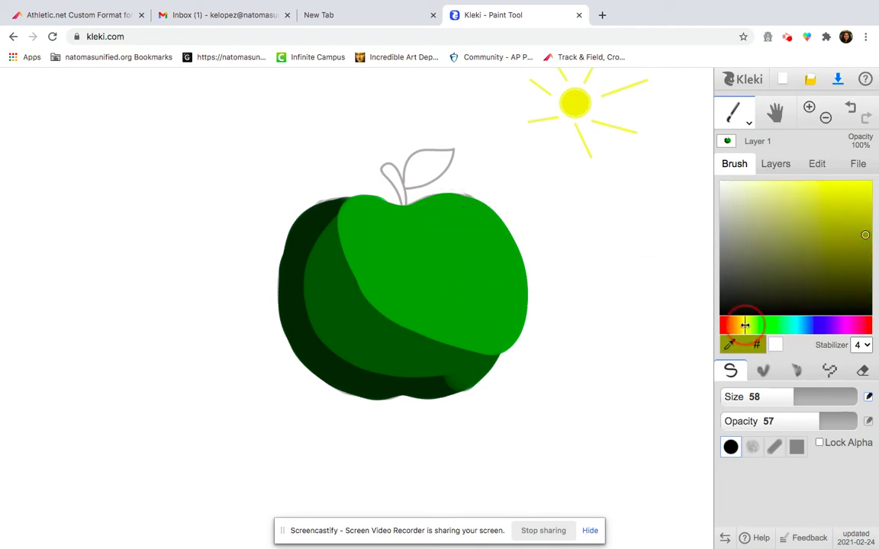
left_click(766, 186)
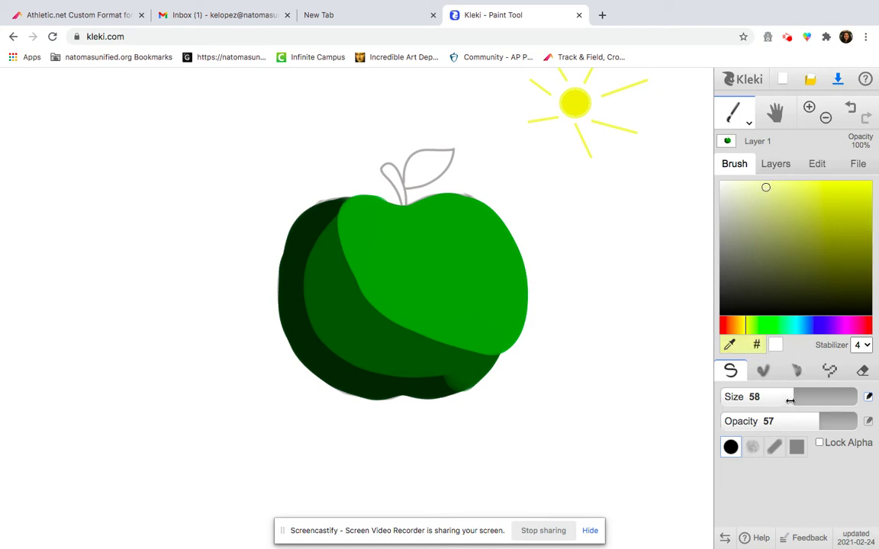
mouse_move(789, 397)
left_mouse_down()
mouse_move(725, 382)
mouse_move(778, 396)
mouse_move(766, 396)
left_mouse_up()
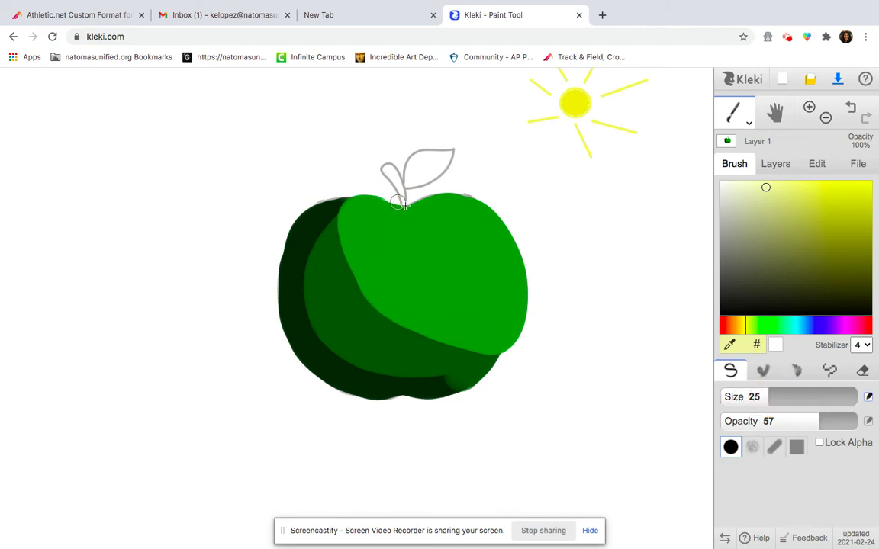
left_click_drag(459, 219, 482, 237)
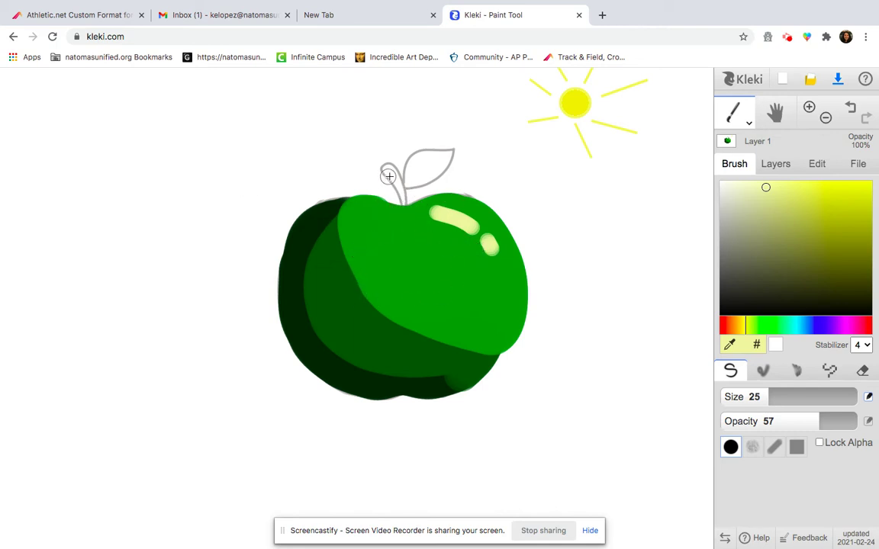
Zoom in to 200% and pan the view onto the apple's top and stem
left_click(810, 108)
left_click(811, 109)
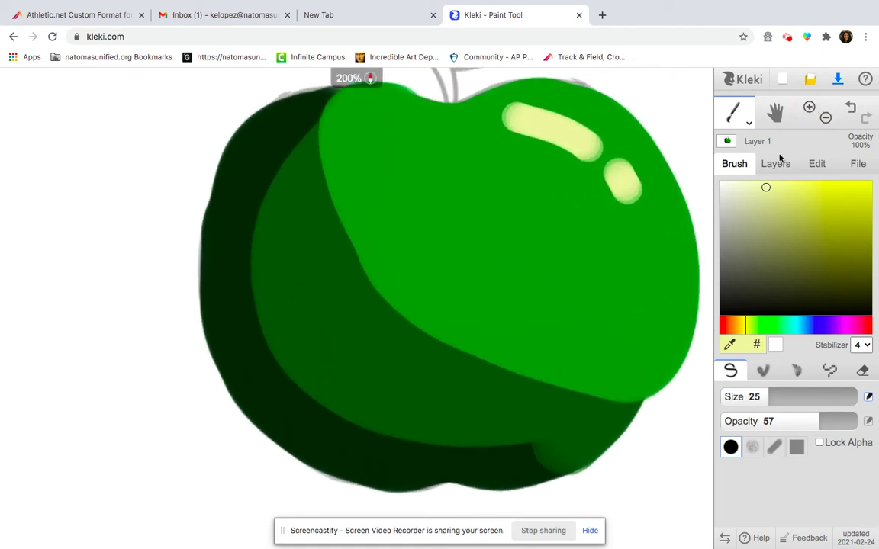
left_click(777, 115)
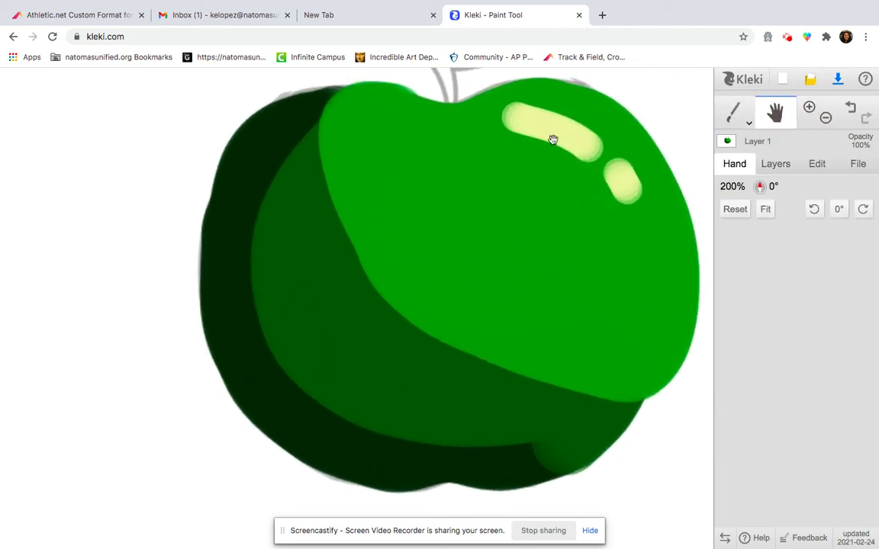
left_click_drag(460, 134, 351, 263)
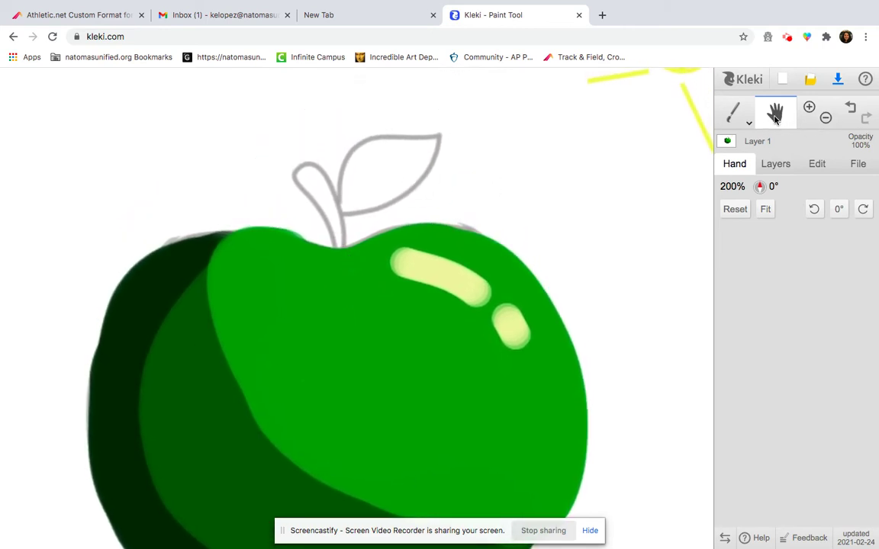
mouse_move(343, 240)
left_mouse_down()
mouse_move(413, 165)
mouse_move(385, 157)
mouse_move(307, 188)
mouse_move(364, 243)
mouse_move(337, 209)
mouse_move(365, 186)
mouse_move(377, 223)
mouse_move(358, 208)
left_mouse_up()
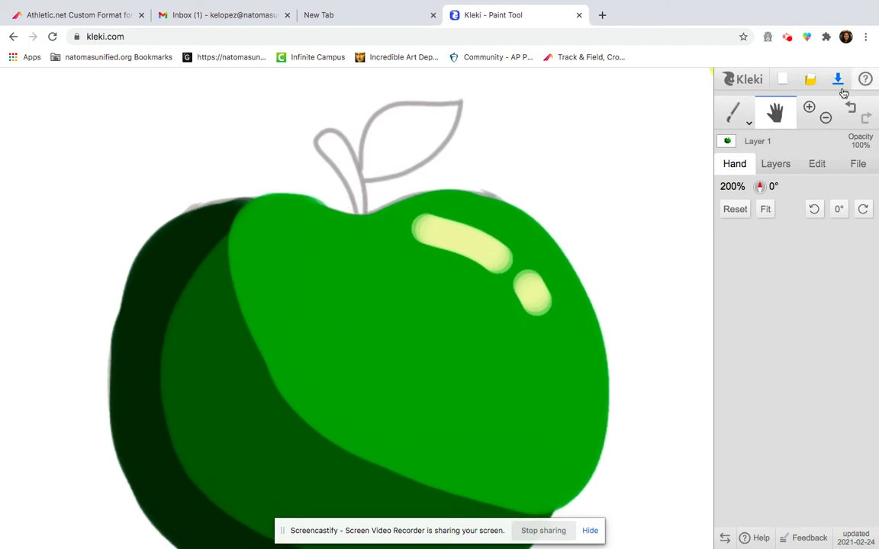
left_click(733, 118)
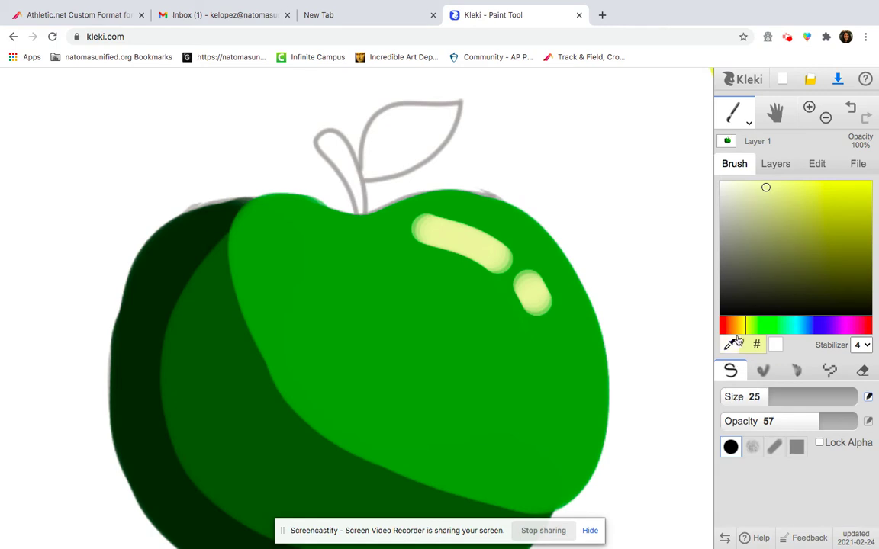
Paint the stem dark brown with a size 9.6 pen brush at opacity 66
left_click_drag(729, 330, 735, 330)
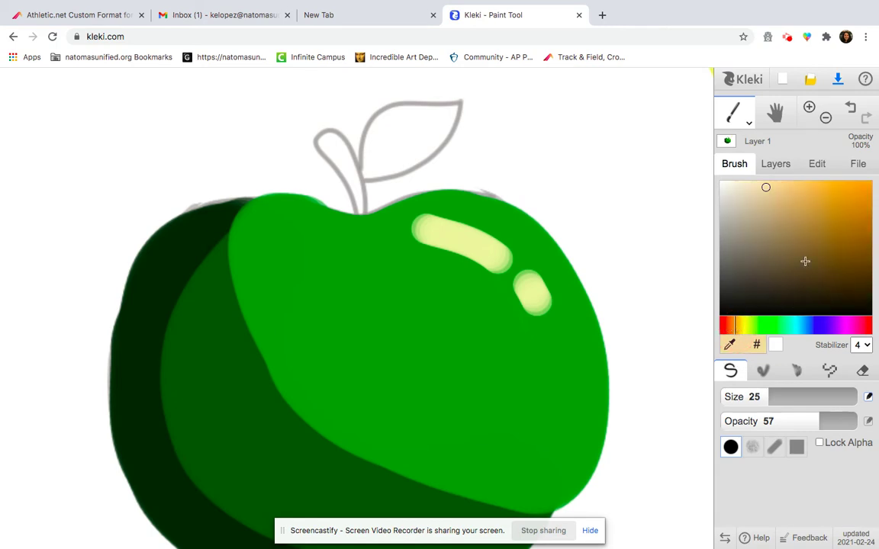
left_click(850, 277)
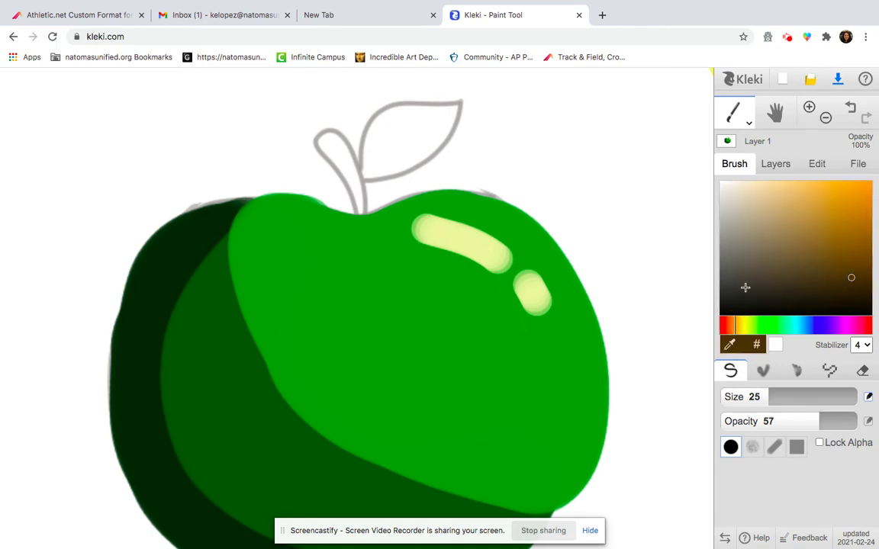
left_click_drag(764, 397, 749, 396)
left_click_drag(324, 138, 360, 218)
left_click_drag(326, 140, 330, 160)
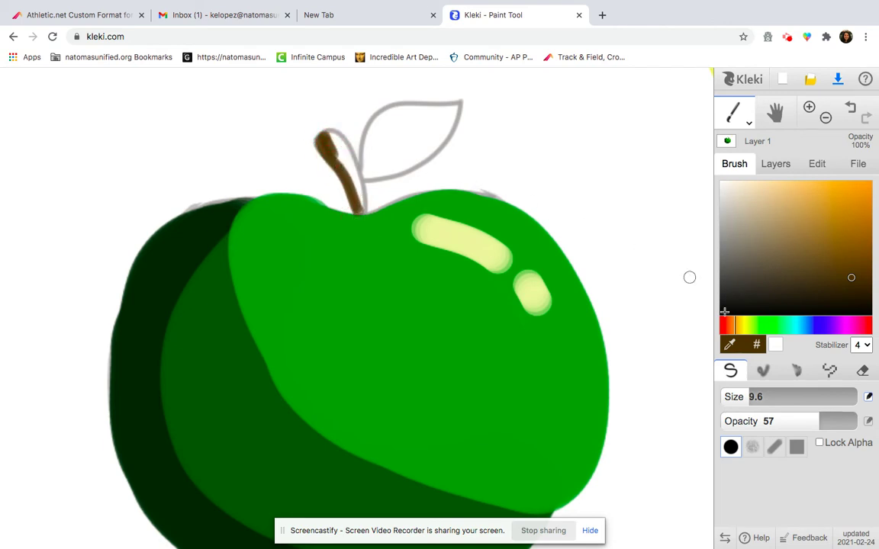
left_click_drag(822, 426, 828, 422)
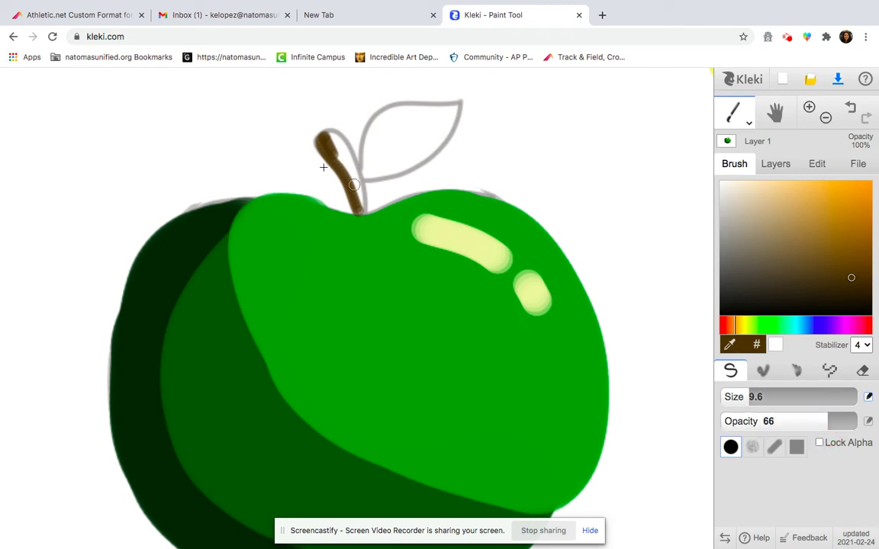
left_click_drag(326, 139, 365, 218)
left_click_drag(324, 135, 358, 212)
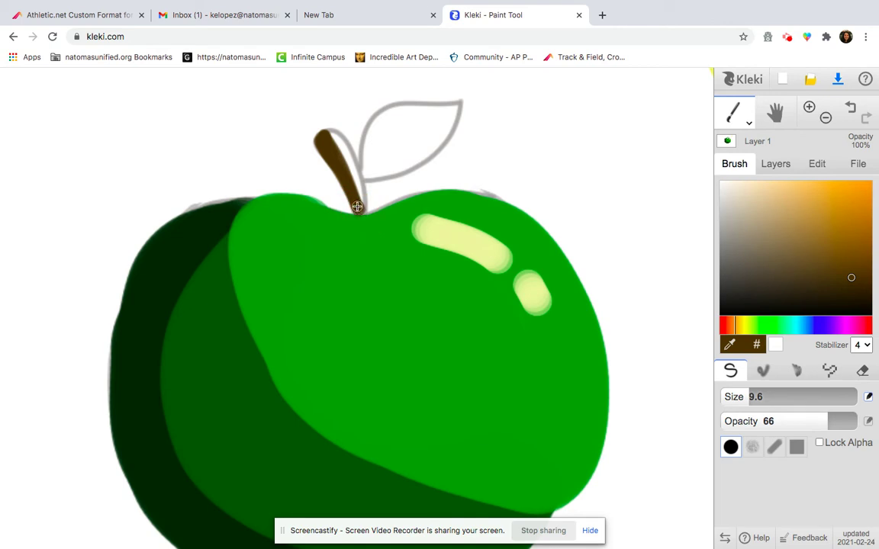
Brush a lighter brown over the top end of the stem
left_click(850, 256)
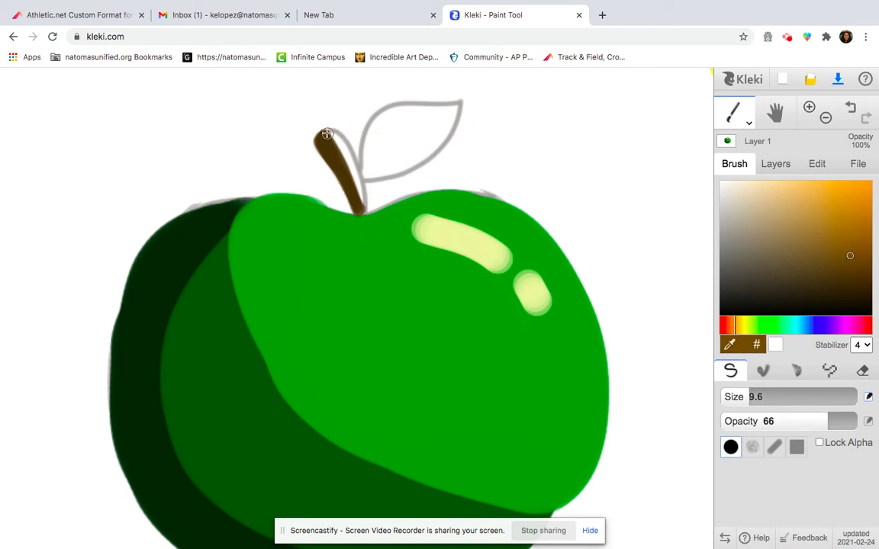
mouse_move(326, 132)
left_mouse_down()
mouse_move(350, 158)
mouse_move(362, 214)
left_mouse_up()
mouse_move(324, 131)
left_mouse_down()
mouse_move(347, 145)
mouse_move(362, 207)
left_mouse_up()
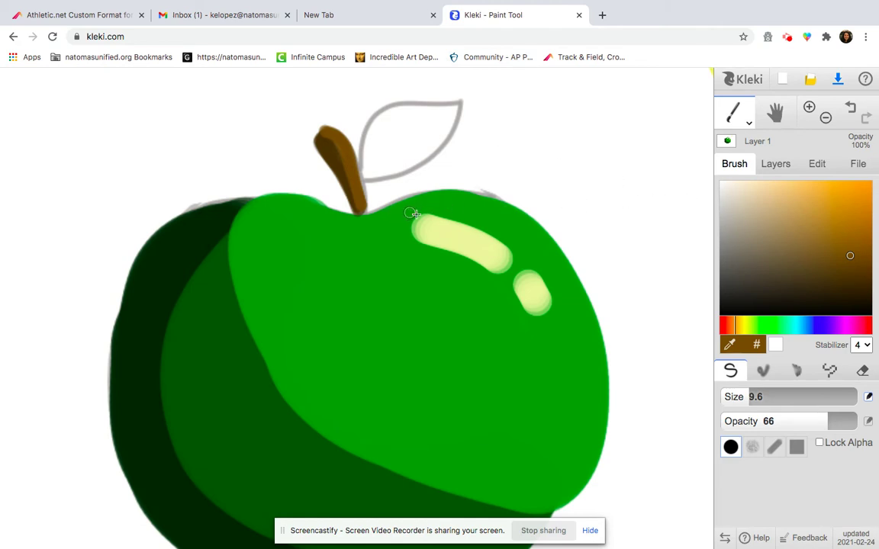
Fill the leaf's lower part and left side with a light green
left_click(772, 326)
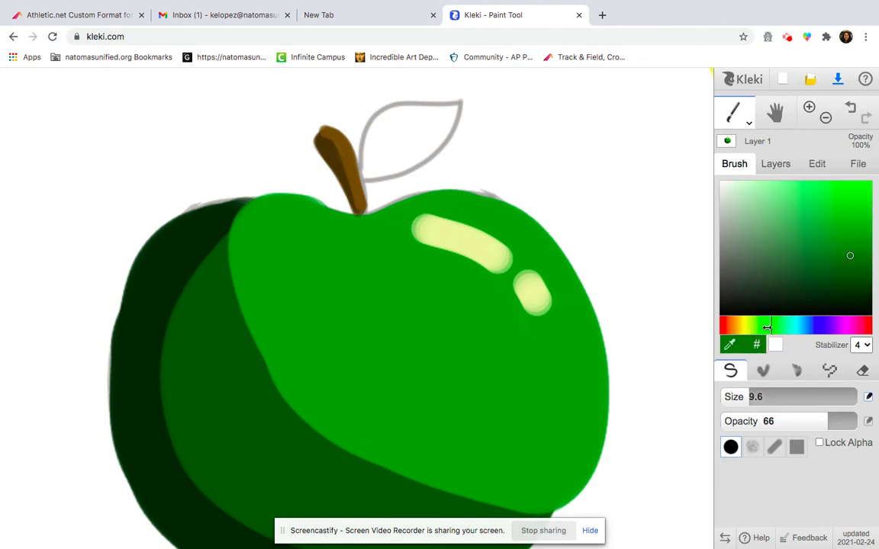
left_click_drag(765, 326, 760, 326)
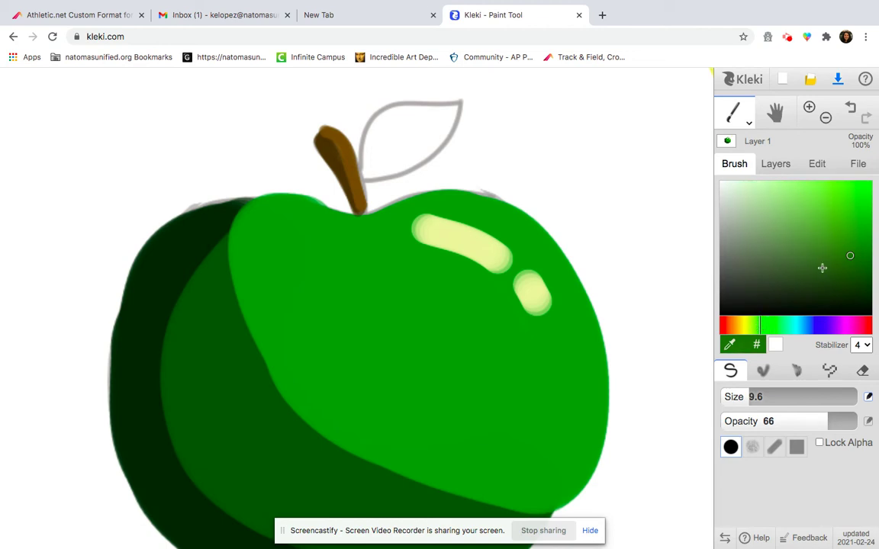
left_click(796, 235)
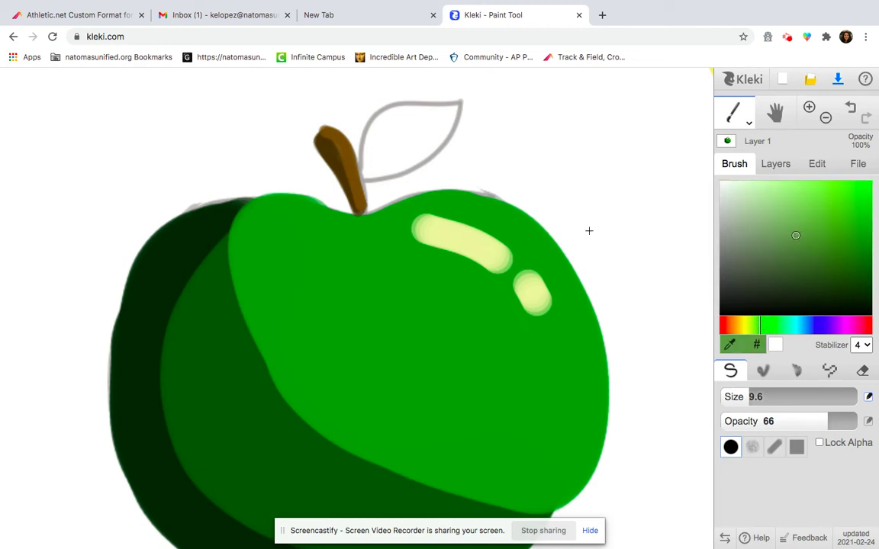
mouse_move(365, 176)
left_mouse_down()
mouse_move(370, 126)
mouse_move(401, 113)
left_mouse_up()
mouse_move(369, 176)
left_mouse_down()
mouse_move(429, 158)
mouse_move(439, 144)
left_mouse_up()
mouse_move(377, 163)
left_mouse_down()
mouse_move(384, 168)
mouse_move(439, 147)
left_mouse_up()
mouse_move(372, 148)
left_mouse_down()
mouse_move(392, 118)
mouse_move(397, 133)
mouse_move(385, 161)
mouse_move(394, 135)
mouse_move(419, 121)
mouse_move(355, 139)
mouse_move(406, 147)
mouse_move(441, 138)
mouse_move(391, 141)
mouse_move(415, 117)
left_mouse_up()
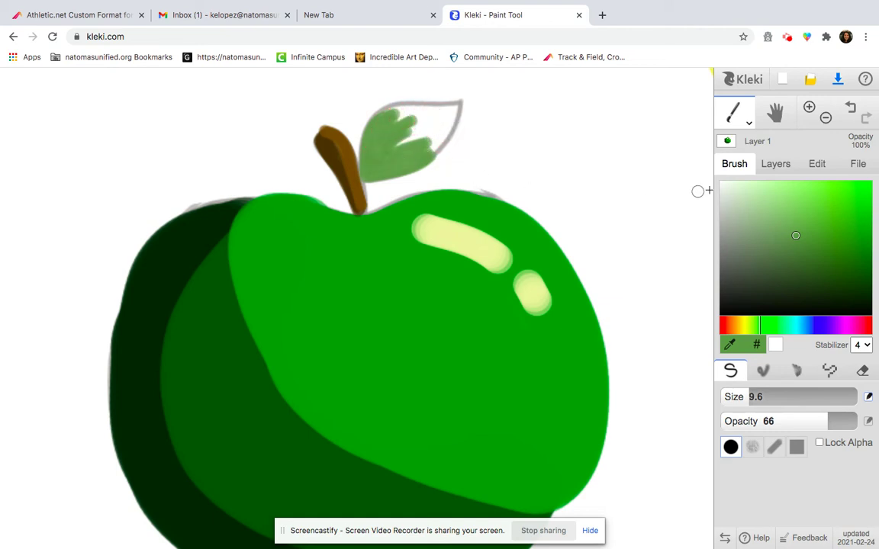
Paint yellow-green along the leaf's top and right edges, greyish green on its left, then zoom out
left_click(779, 195)
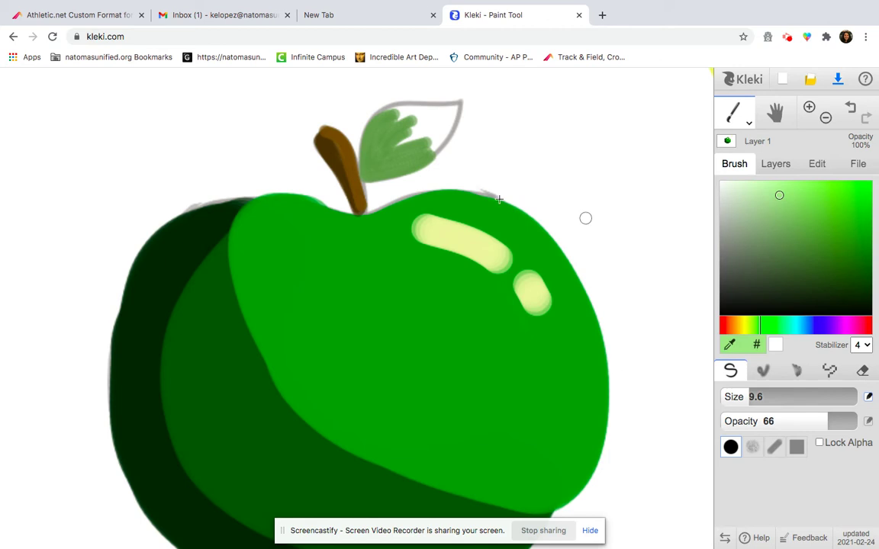
left_click(754, 324)
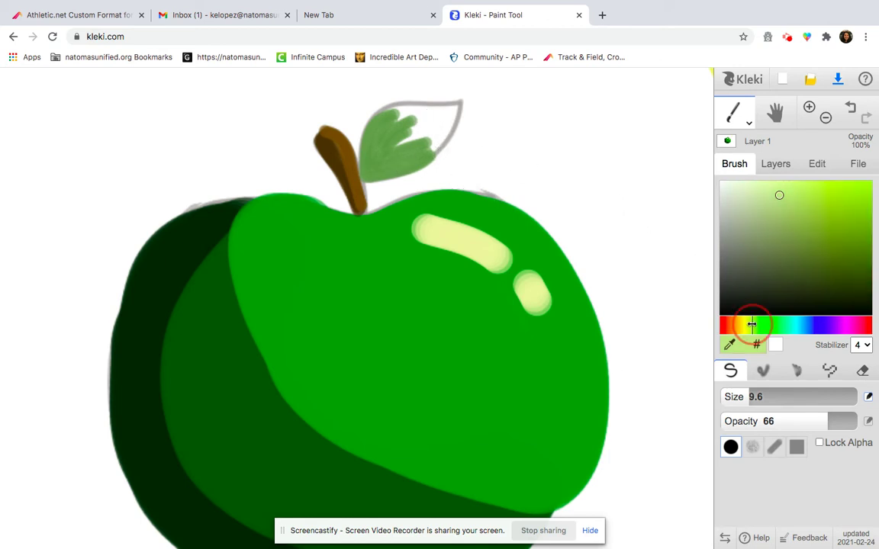
left_click(859, 218)
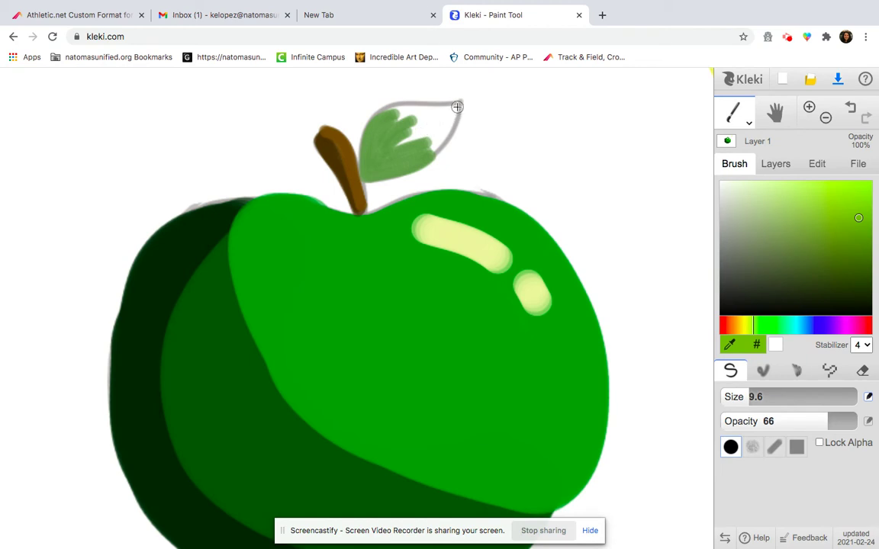
left_click_drag(459, 104, 373, 113)
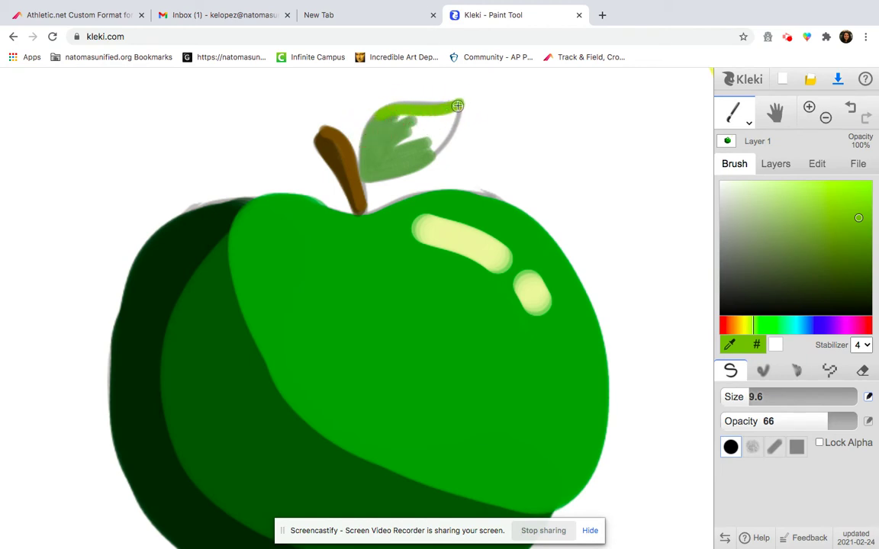
mouse_move(458, 106)
left_mouse_down()
mouse_move(441, 153)
mouse_move(425, 163)
mouse_move(407, 153)
left_mouse_up()
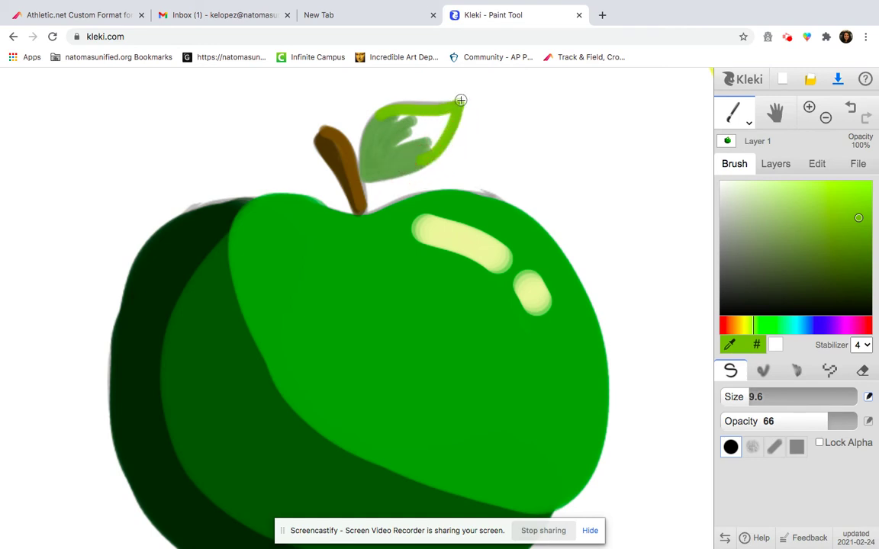
left_click_drag(461, 100, 374, 117)
left_click_drag(454, 113, 399, 158)
mouse_move(442, 126)
left_mouse_down()
mouse_move(388, 161)
mouse_move(438, 133)
mouse_move(394, 162)
left_mouse_up()
mouse_move(452, 108)
left_mouse_down()
mouse_move(414, 155)
mouse_move(424, 123)
mouse_move(366, 138)
mouse_move(431, 119)
mouse_move(372, 129)
mouse_move(414, 116)
mouse_move(376, 143)
left_mouse_up()
mouse_move(431, 141)
left_mouse_down()
mouse_move(410, 158)
mouse_move(376, 124)
left_mouse_up()
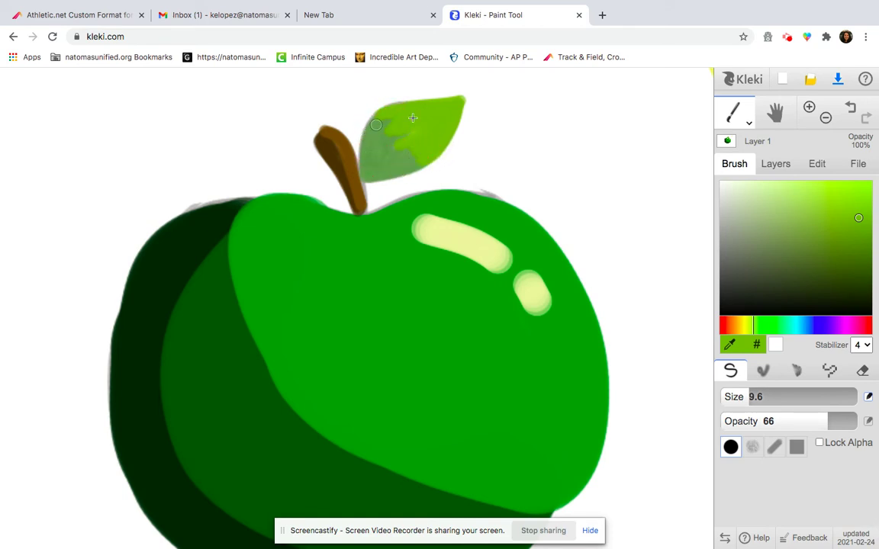
left_click(825, 119)
left_click(825, 122)
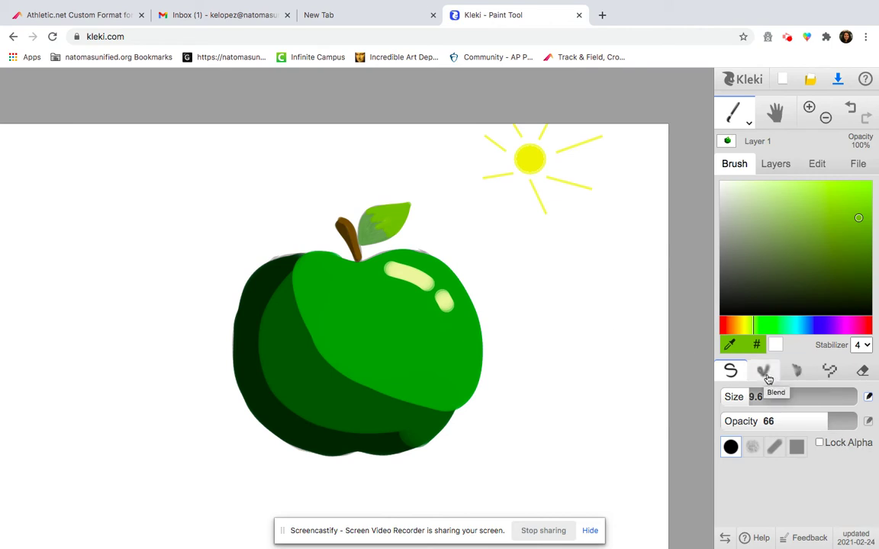
Switch to the Blend brush with blending 100 and opacity about 38
left_click(765, 372)
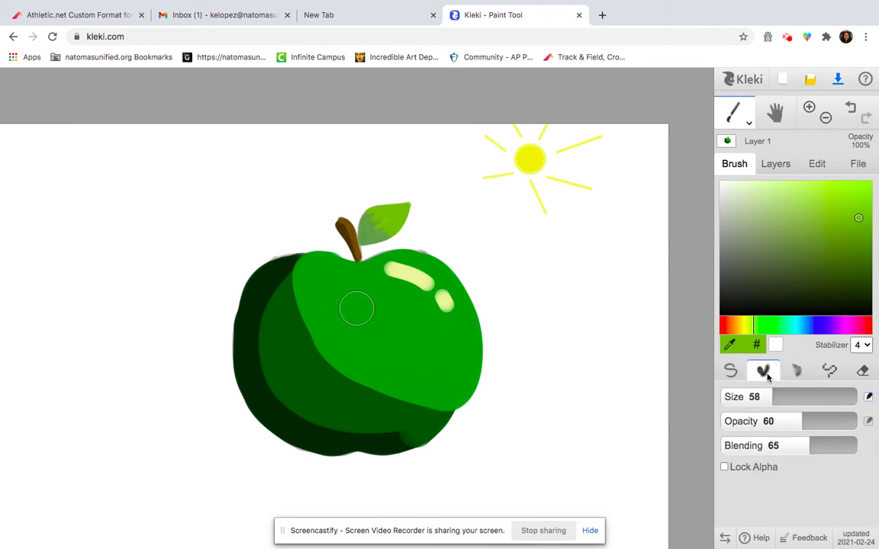
left_click(808, 450)
left_click_drag(808, 450, 868, 455)
left_click_drag(803, 424, 768, 421)
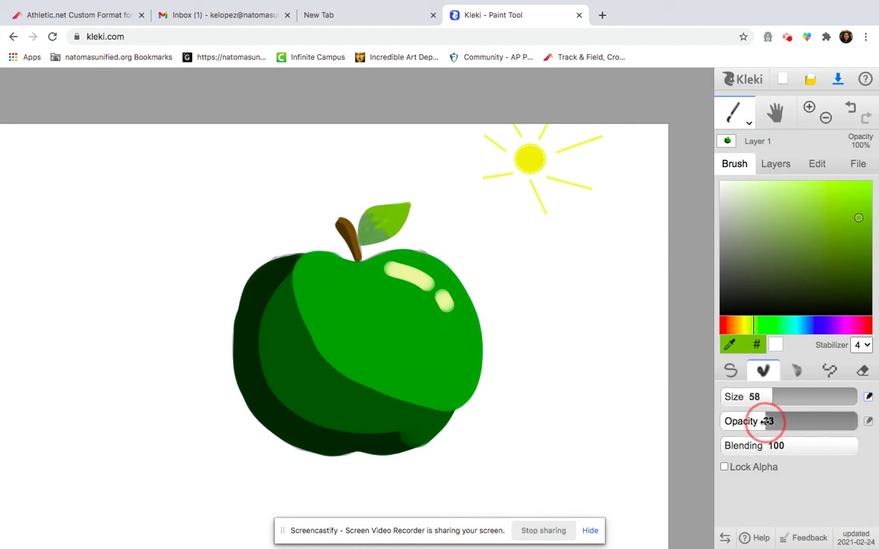
mouse_move(767, 421)
left_mouse_down()
mouse_move(779, 398)
mouse_move(772, 398)
left_mouse_up()
Blend the dark shading on the apple's upper left, then shrink the brush to 35
mouse_move(302, 322)
left_mouse_down()
mouse_move(293, 269)
mouse_move(309, 261)
mouse_move(290, 279)
mouse_move(289, 304)
mouse_move(302, 296)
mouse_move(296, 335)
mouse_move(309, 324)
mouse_move(317, 370)
mouse_move(325, 354)
mouse_move(346, 399)
mouse_move(354, 385)
mouse_move(386, 411)
mouse_move(423, 401)
mouse_move(459, 405)
left_mouse_up()
mouse_move(228, 332)
left_mouse_down()
mouse_move(280, 280)
mouse_move(256, 341)
mouse_move(284, 391)
mouse_move(263, 360)
mouse_move(258, 380)
mouse_move(353, 432)
mouse_move(416, 429)
mouse_move(373, 434)
left_mouse_up()
left_click_drag(768, 397, 768, 423)
left_click(770, 422)
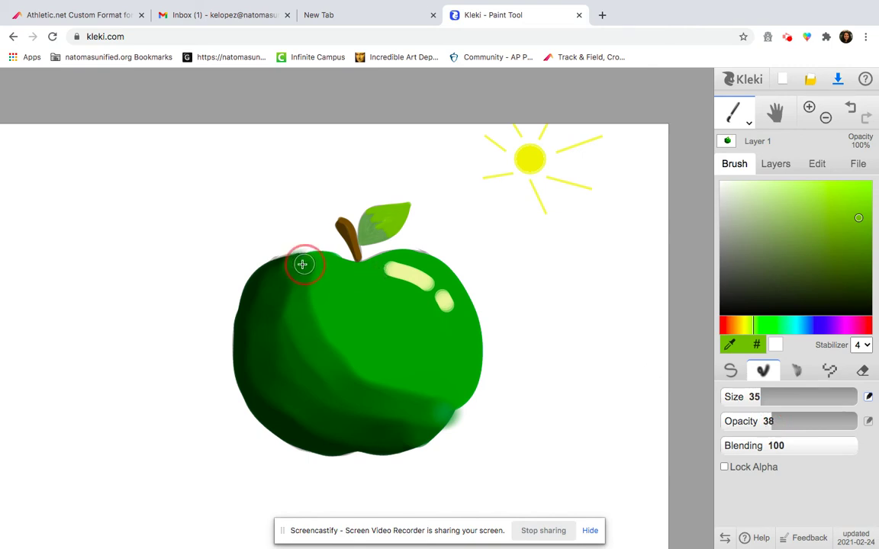
Blend the dark green down the apple's upper-left edge, left side and lower-right edge
mouse_move(300, 264)
left_mouse_down()
mouse_move(254, 284)
mouse_move(237, 357)
mouse_move(255, 401)
mouse_move(277, 420)
mouse_move(298, 432)
mouse_move(343, 433)
left_mouse_up()
mouse_move(297, 256)
left_mouse_down()
mouse_move(281, 316)
mouse_move(285, 350)
mouse_move(305, 385)
left_mouse_up()
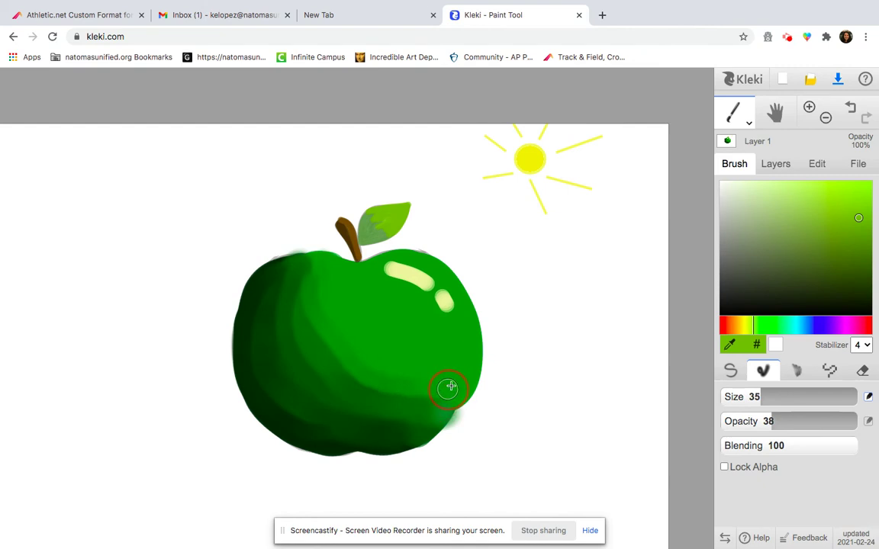
left_click_drag(452, 389, 461, 391)
mouse_move(280, 277)
left_mouse_down()
mouse_move(257, 305)
mouse_move(253, 330)
mouse_move(266, 397)
mouse_move(296, 402)
mouse_move(336, 442)
mouse_move(418, 412)
mouse_move(448, 400)
left_mouse_up()
left_click(863, 370)
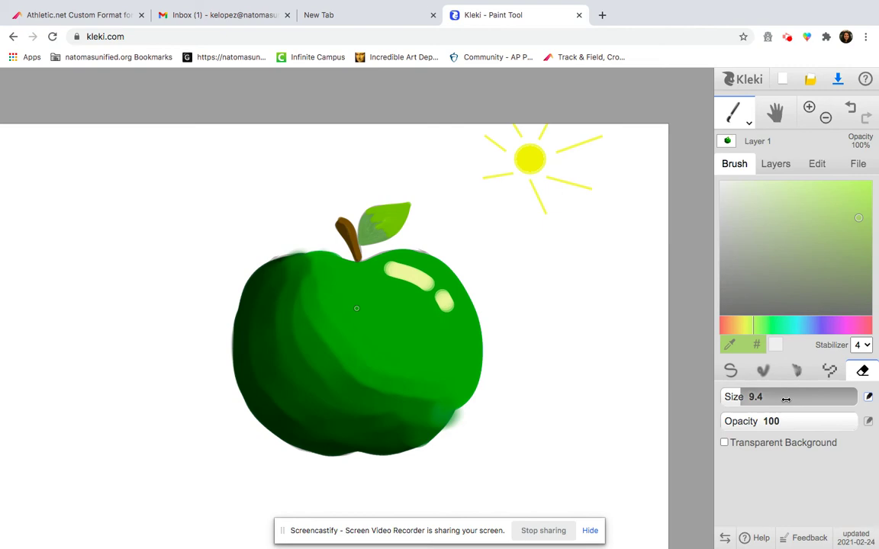
Erase the smeared fringe along the apple's lower-right and top-left edges with a size 18 eraser
left_click_drag(749, 396, 650, 382)
mouse_move(433, 446)
left_mouse_down()
mouse_move(474, 388)
mouse_move(482, 335)
mouse_move(474, 288)
left_mouse_up()
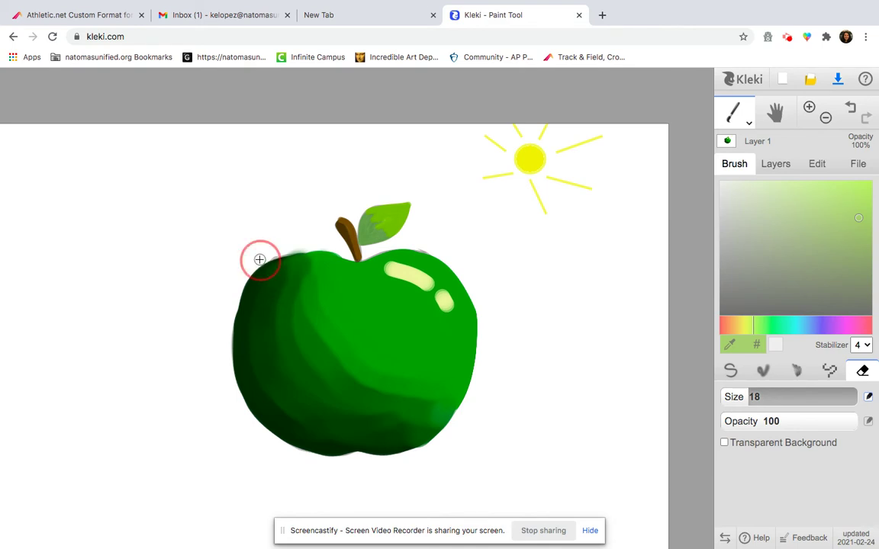
mouse_move(260, 260)
left_mouse_down()
mouse_move(302, 245)
mouse_move(328, 249)
left_mouse_up()
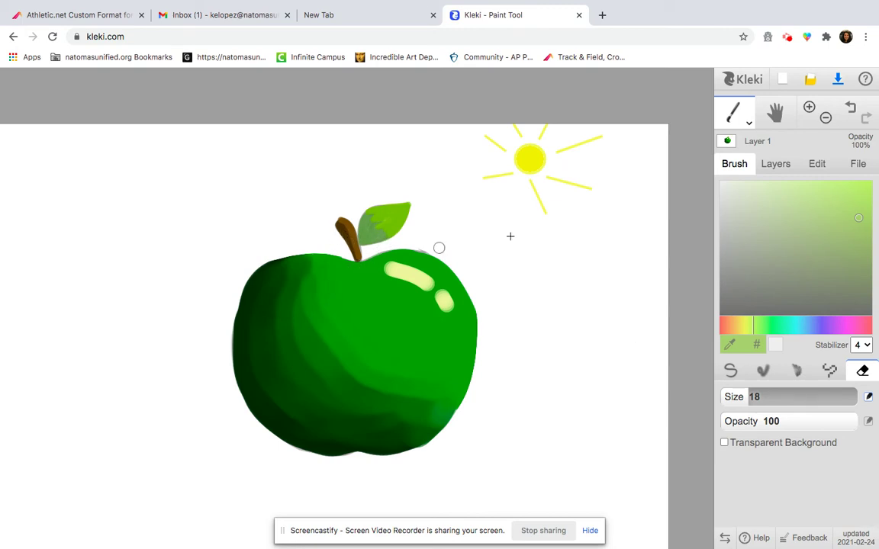
left_click(808, 107)
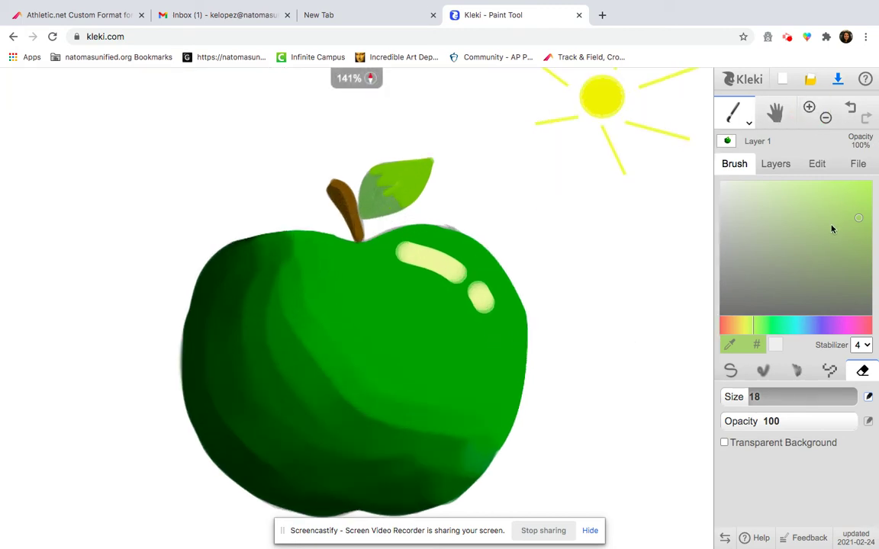
Zoom in and reshape the stem tip in brown with the Blend brush at size 7, opacity 44
left_click(765, 372)
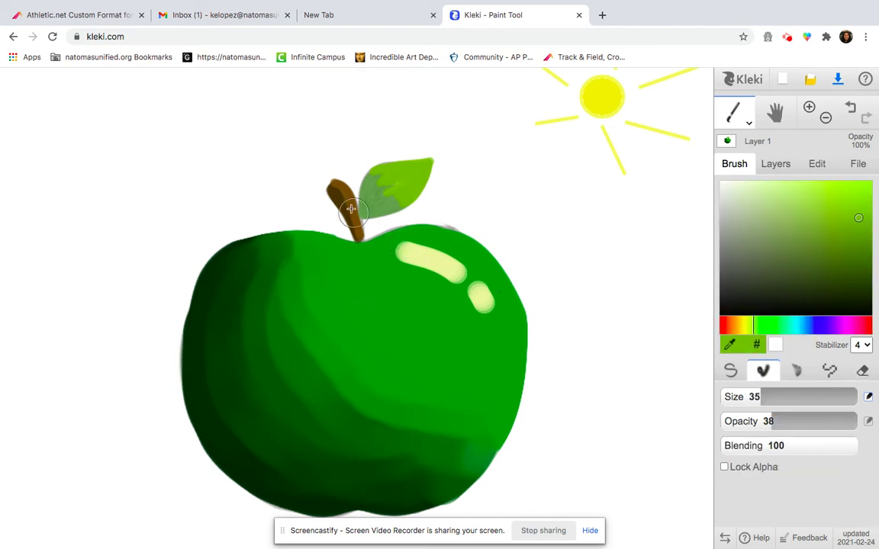
left_click_drag(763, 396, 738, 397)
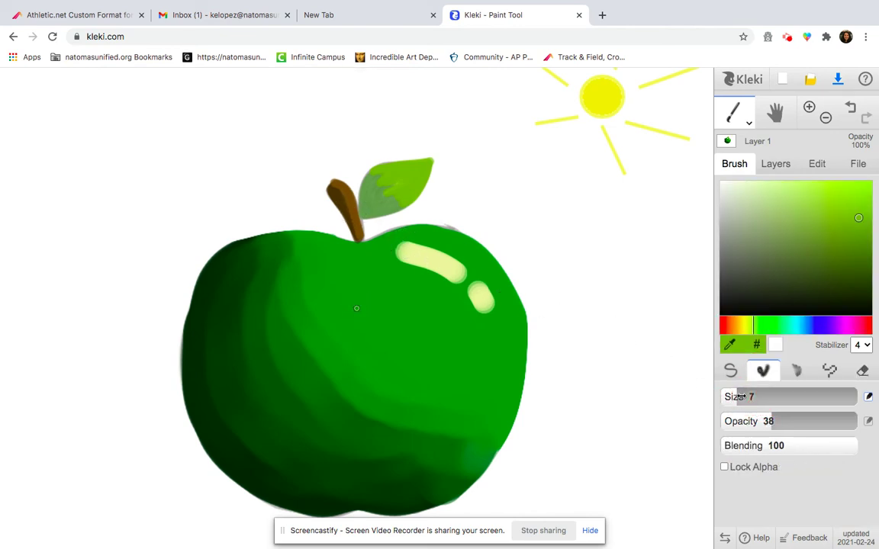
left_click(809, 108)
mouse_move(332, 153)
left_mouse_down()
mouse_move(359, 209)
mouse_move(340, 151)
mouse_move(322, 157)
mouse_move(318, 133)
mouse_move(338, 146)
mouse_move(353, 190)
left_mouse_up()
left_click_drag(777, 425, 781, 423)
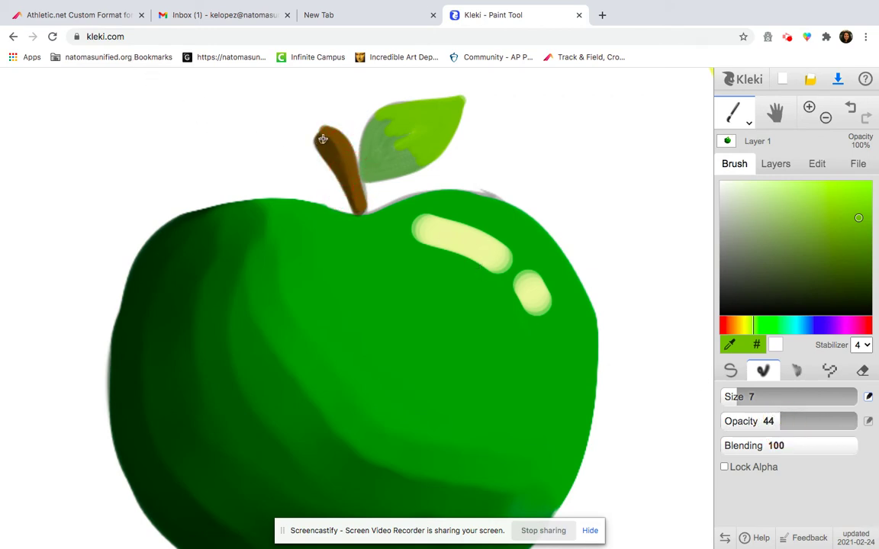
mouse_move(323, 139)
left_mouse_down()
mouse_move(330, 145)
mouse_move(332, 138)
mouse_move(348, 176)
mouse_move(325, 156)
left_mouse_up()
Blend the leaf's grey-green left part into its lime tones, raising opacity to 50 then 67
mouse_move(390, 138)
left_mouse_down()
mouse_move(379, 141)
mouse_move(392, 114)
mouse_move(378, 120)
mouse_move(394, 155)
mouse_move(420, 161)
mouse_move(402, 143)
mouse_move(412, 129)
mouse_move(380, 146)
left_mouse_up()
left_click_drag(782, 420, 791, 421)
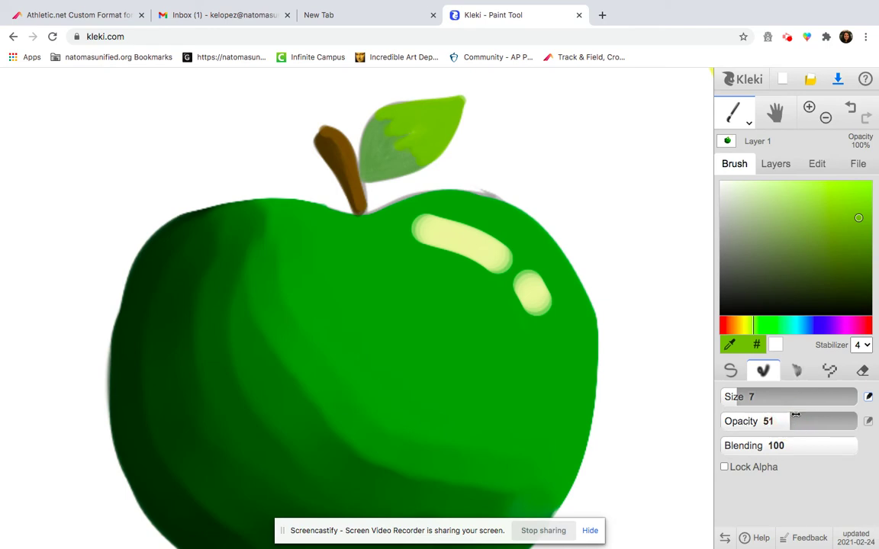
left_click(734, 349)
mouse_move(392, 146)
left_mouse_down()
mouse_move(386, 118)
mouse_move(382, 127)
mouse_move(376, 119)
mouse_move(390, 117)
mouse_move(379, 129)
mouse_move(395, 164)
left_mouse_up()
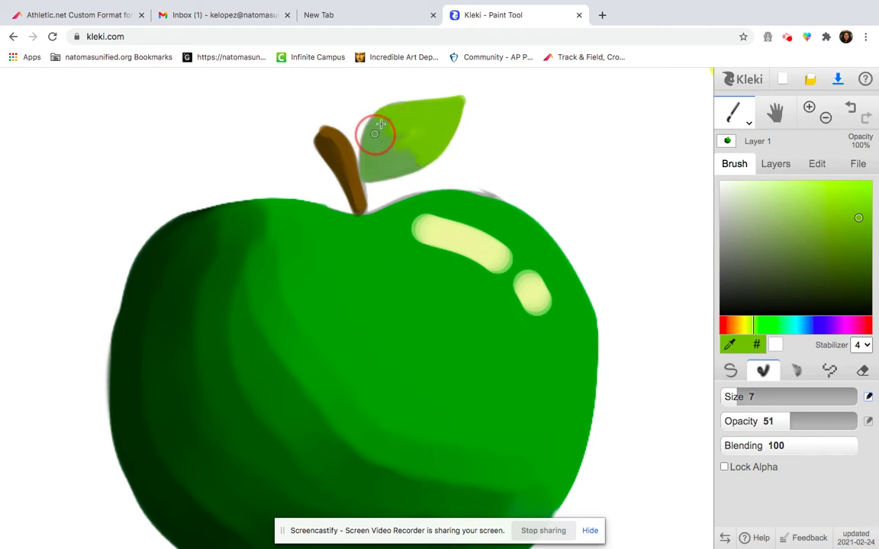
left_click_drag(773, 414, 810, 429)
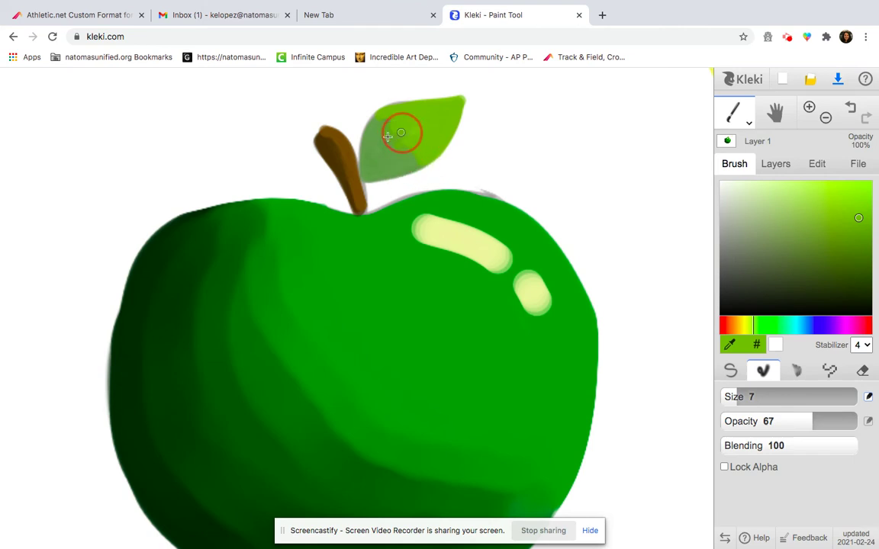
mouse_move(389, 128)
left_mouse_down()
mouse_move(390, 157)
mouse_move(409, 145)
mouse_move(380, 151)
mouse_move(410, 144)
mouse_move(413, 159)
mouse_move(396, 123)
mouse_move(401, 154)
mouse_move(404, 124)
mouse_move(379, 142)
left_mouse_up()
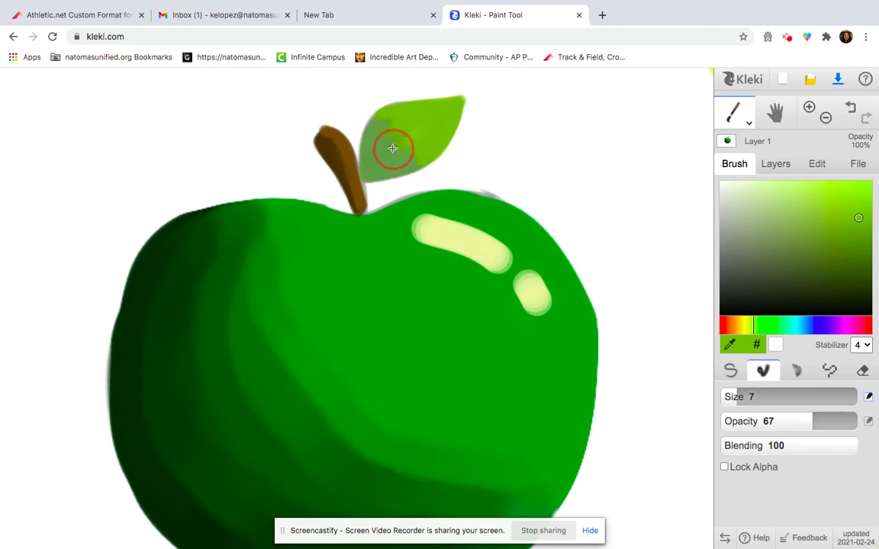
Zoom in on the apple's top and pan so the stem and leaf fill the view
left_click(825, 118)
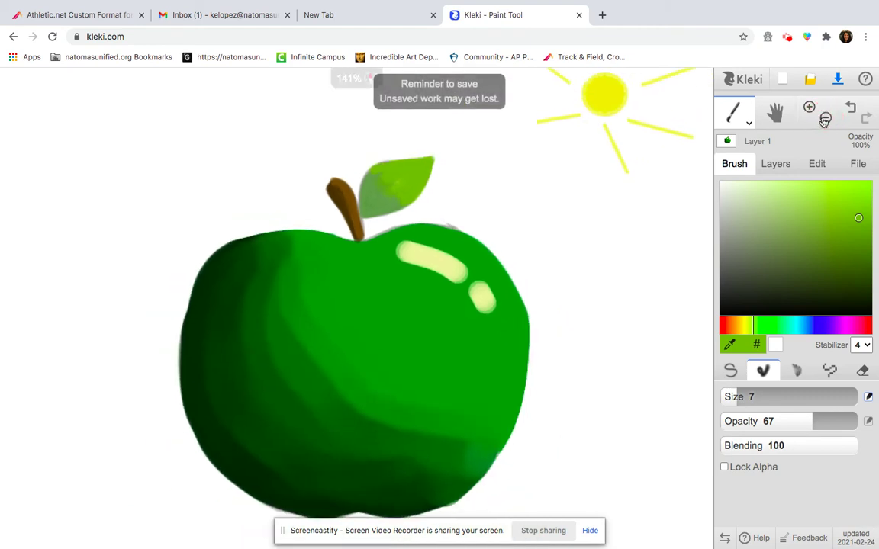
left_click(825, 119)
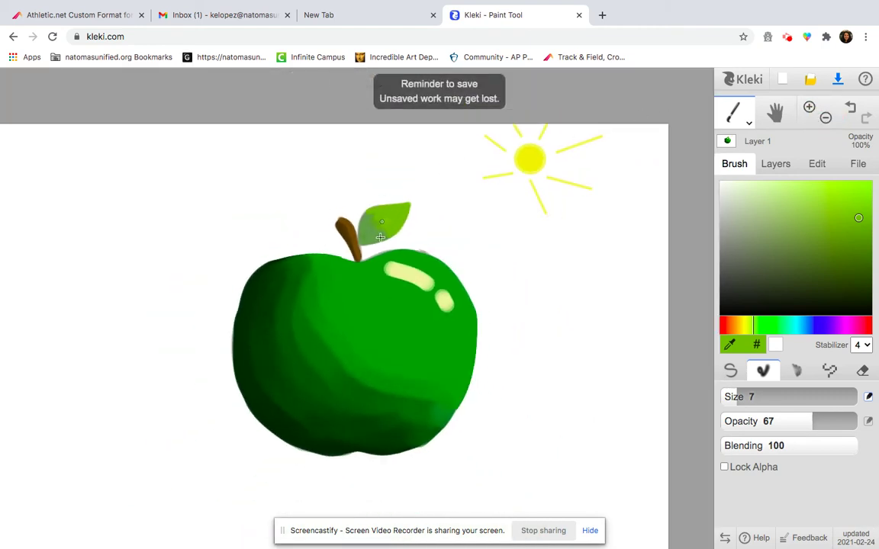
left_click(808, 108)
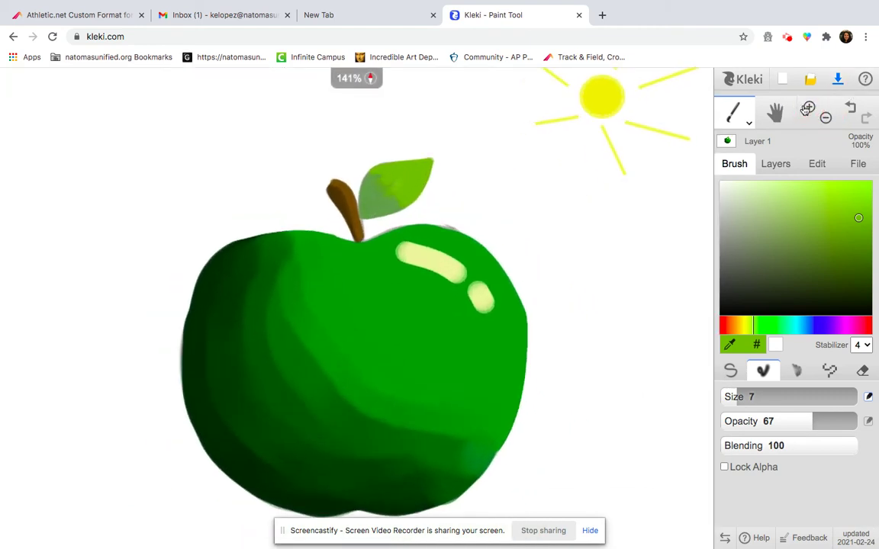
left_click(808, 107)
left_click(808, 108)
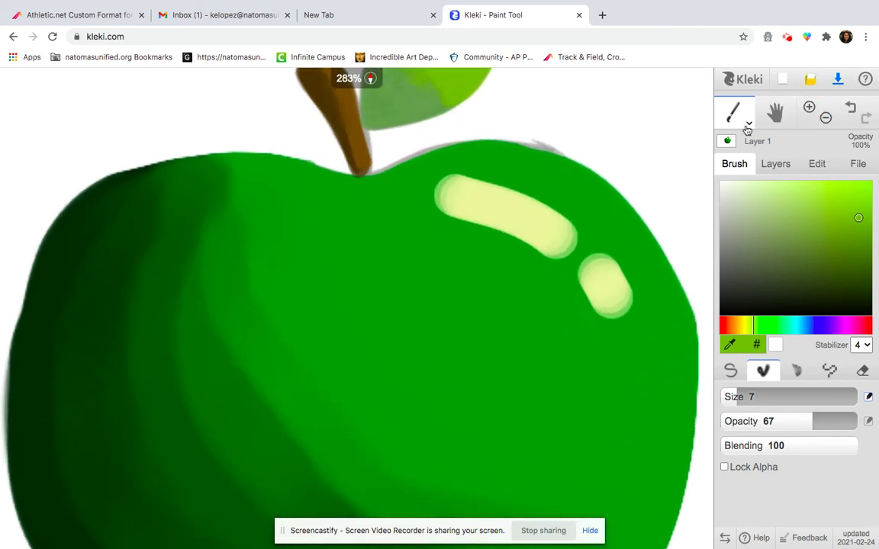
left_click(774, 113)
left_click_drag(614, 129, 531, 214)
left_click(732, 112)
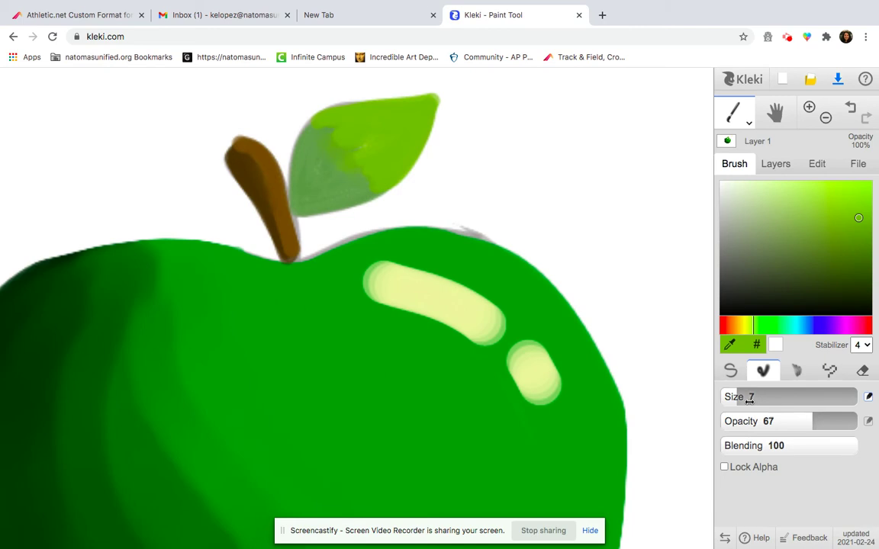
Shade the leaf's upper-left grey-green with the brush at opacity 77, size 22, then zoom out
left_click_drag(813, 424, 827, 423)
left_click(780, 416)
left_click_drag(736, 397, 750, 397)
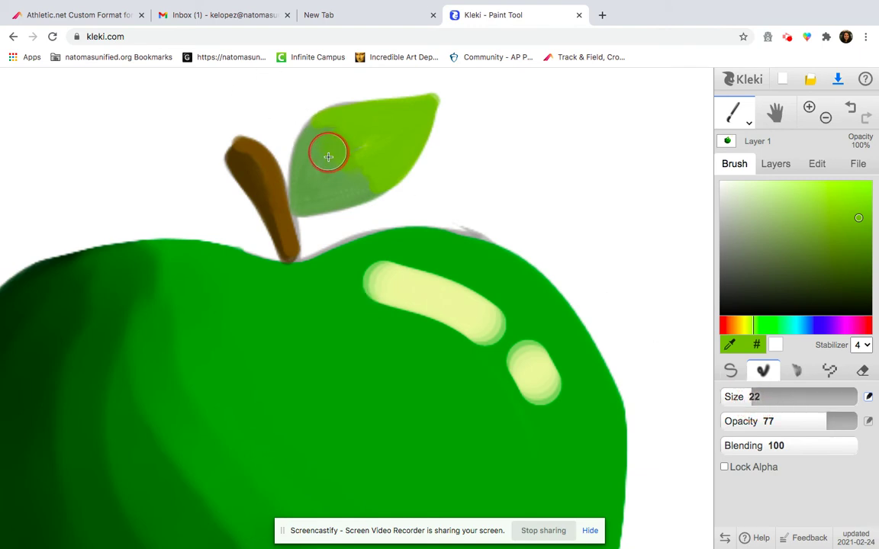
mouse_move(333, 158)
left_mouse_down()
mouse_move(345, 143)
mouse_move(320, 129)
mouse_move(347, 149)
mouse_move(357, 133)
mouse_move(336, 122)
mouse_move(380, 124)
mouse_move(354, 155)
mouse_move(369, 181)
mouse_move(334, 185)
mouse_move(331, 167)
mouse_move(322, 171)
mouse_move(332, 186)
mouse_move(363, 176)
mouse_move(309, 149)
mouse_move(333, 135)
mouse_move(344, 151)
mouse_move(379, 152)
mouse_move(381, 165)
mouse_move(393, 167)
mouse_move(312, 114)
left_mouse_up()
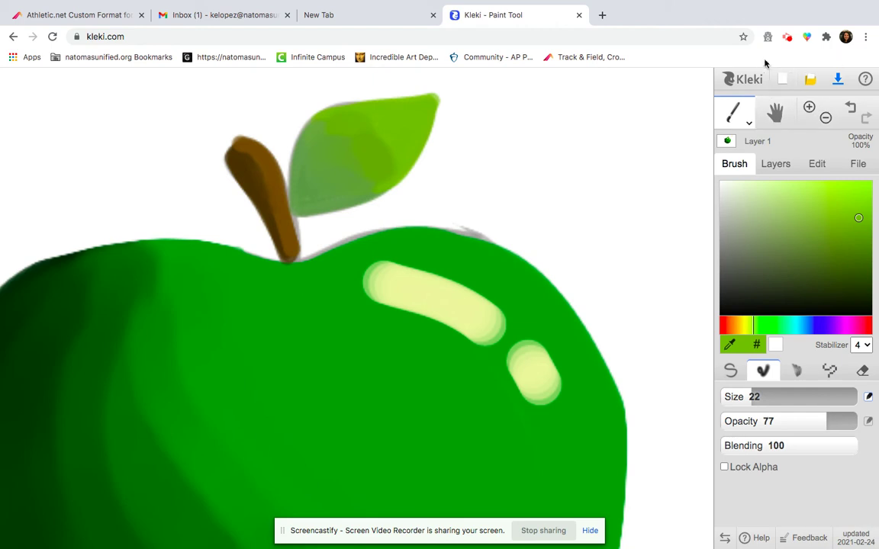
left_click(826, 119)
left_click(825, 118)
left_click(826, 119)
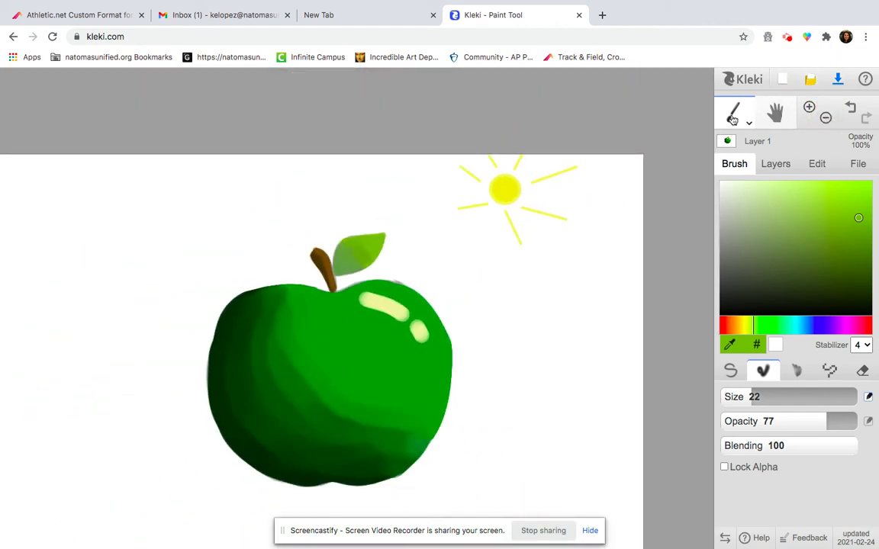
Touch up the leaf's green shading and centre the apple in the view
mouse_move(374, 256)
left_mouse_down()
mouse_move(351, 243)
mouse_move(392, 250)
left_mouse_up()
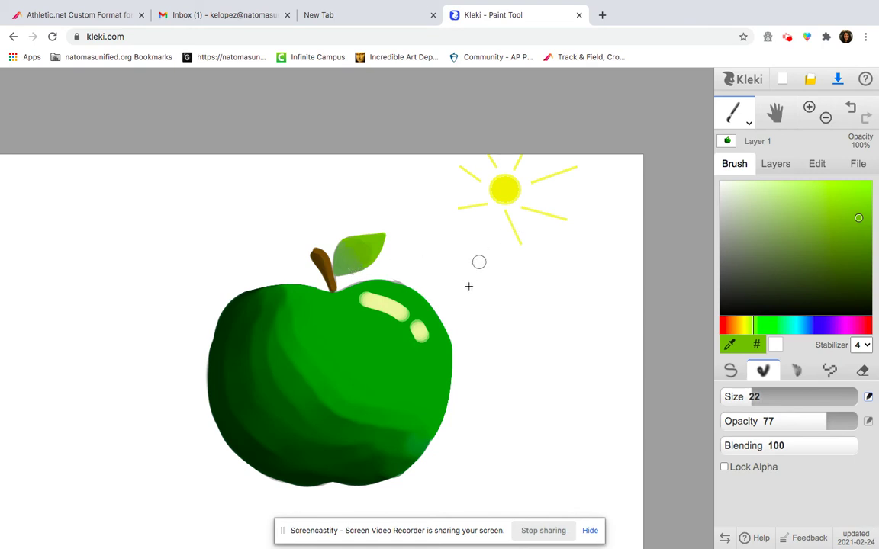
left_click(775, 112)
mouse_move(510, 284)
left_mouse_down()
mouse_move(523, 229)
mouse_move(546, 195)
mouse_move(574, 192)
left_mouse_up()
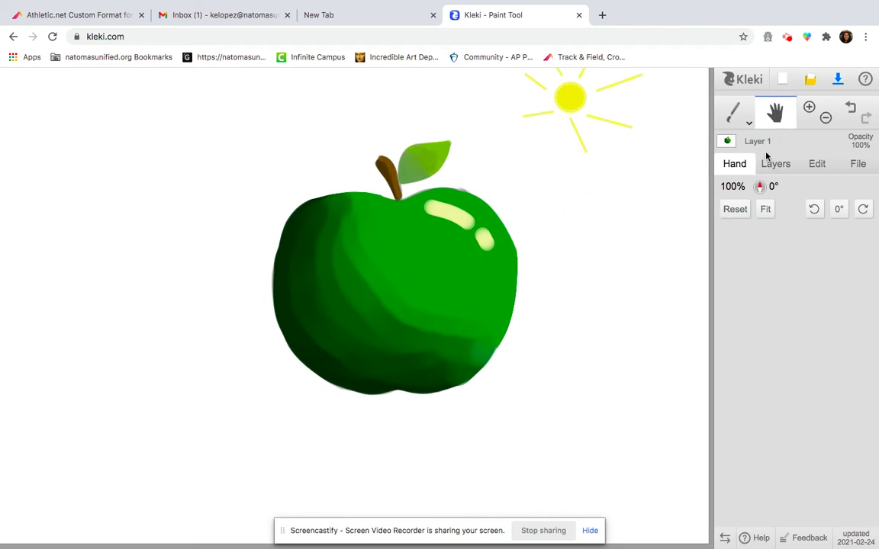
left_click(734, 116)
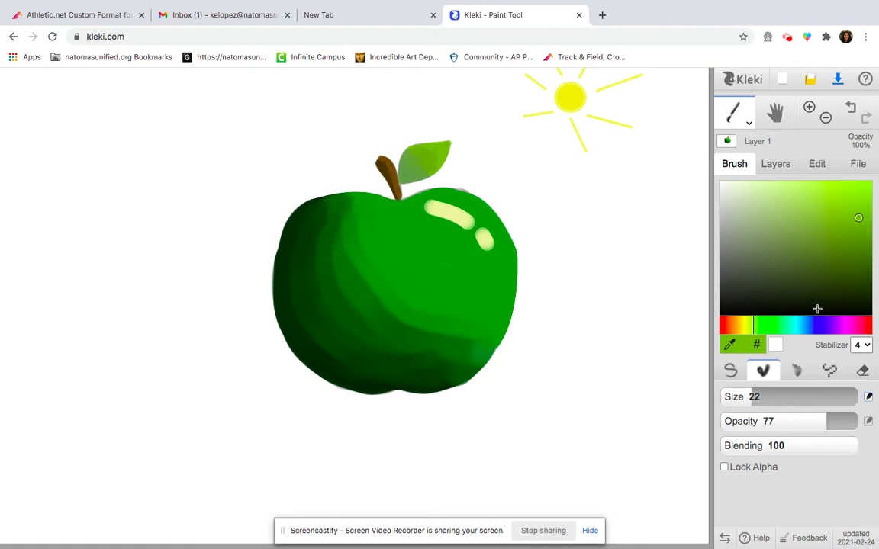
Pick a near-black dark brown from the orange hue
left_click(732, 328)
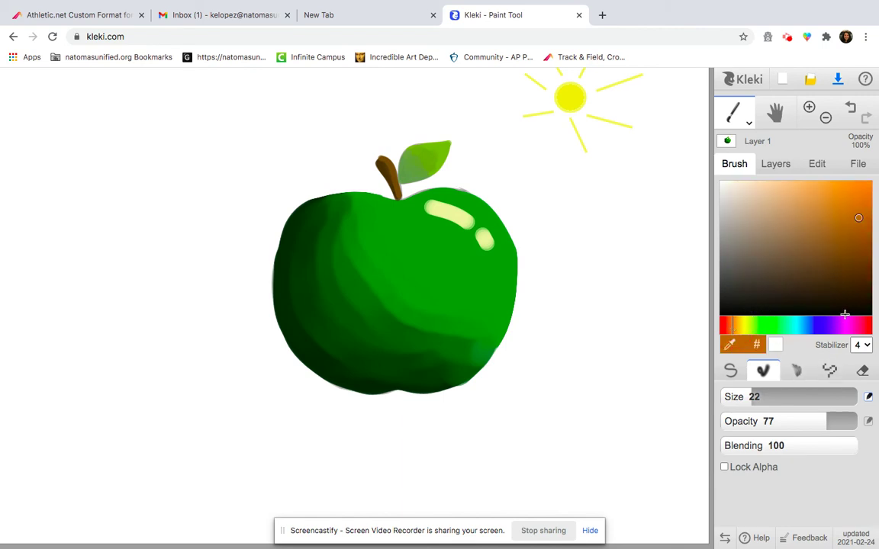
left_click(865, 302)
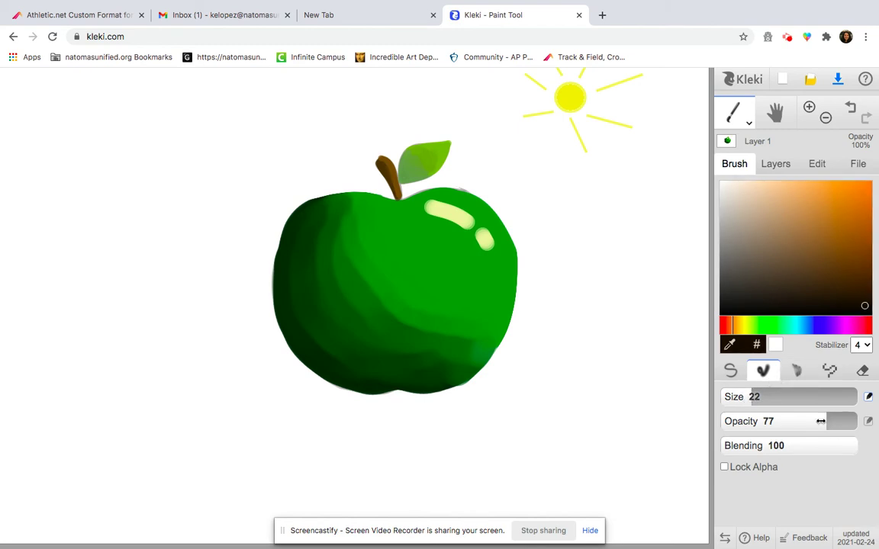
left_click(731, 372)
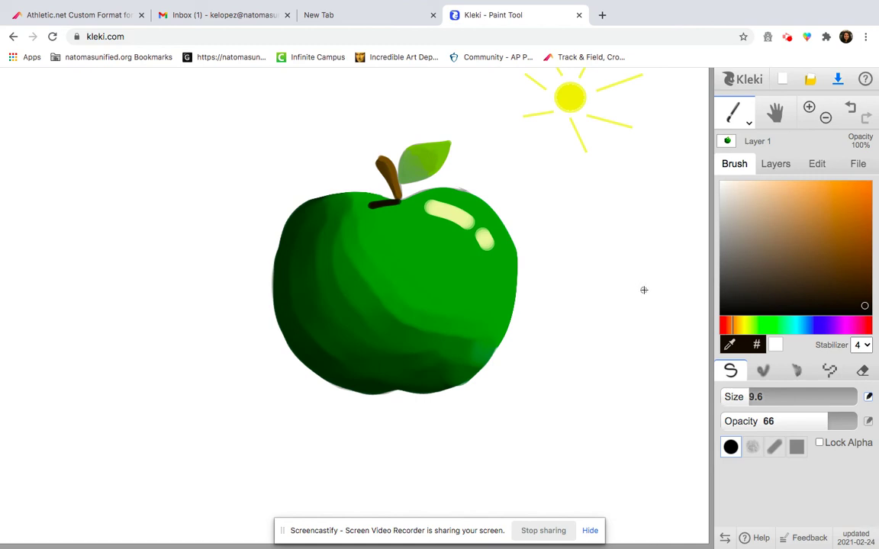
Undo the stray stroke and paint a darker brown shadow at the stem base at opacity 43
left_click(850, 110)
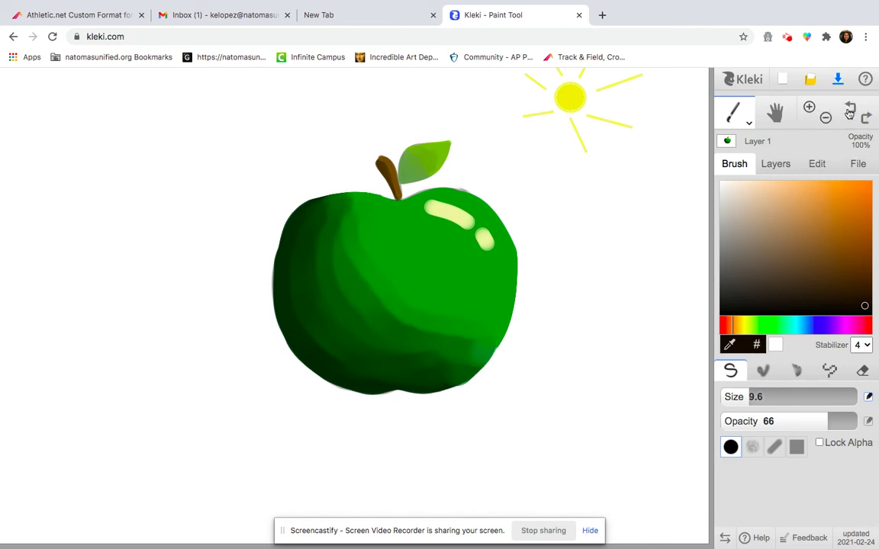
left_click(862, 295)
left_click(863, 302)
left_click_drag(815, 424, 804, 424)
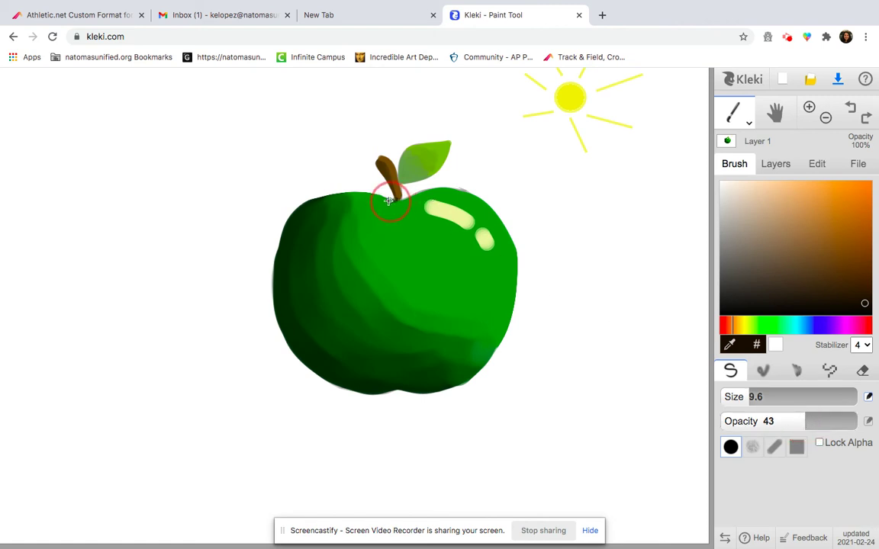
left_click_drag(377, 203, 370, 203)
left_click_drag(394, 200, 395, 201)
Paint a dark brown-black cast shadow beneath the apple's lower-left with a size 36 brush
left_click(860, 310)
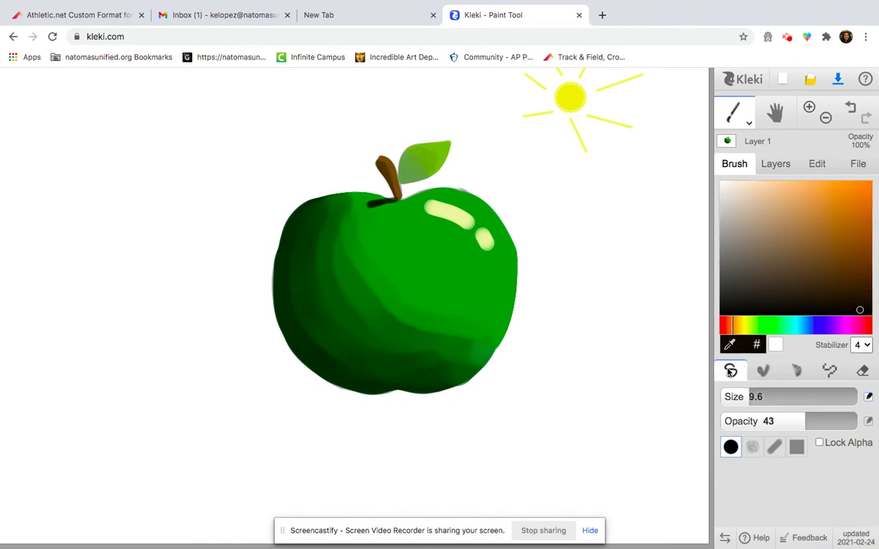
left_click_drag(752, 397, 778, 397)
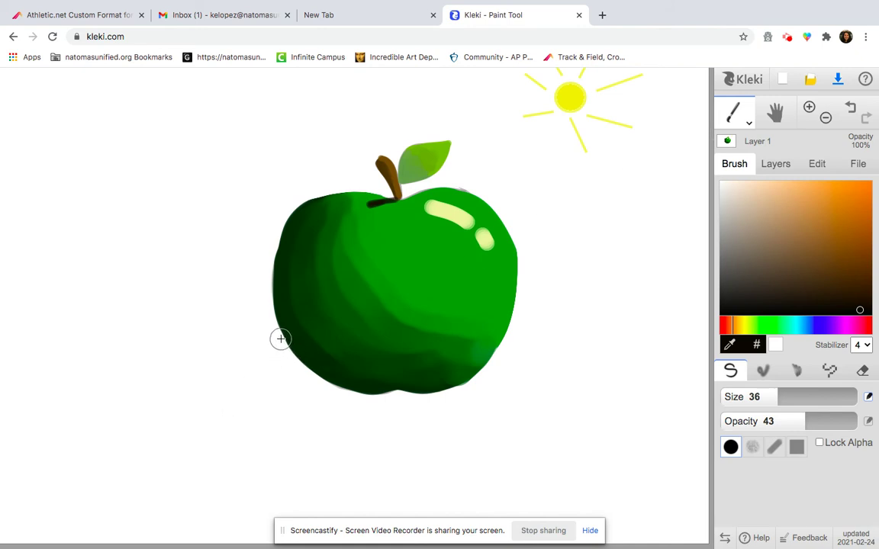
mouse_move(280, 338)
left_mouse_down()
mouse_move(291, 366)
mouse_move(293, 359)
left_mouse_up()
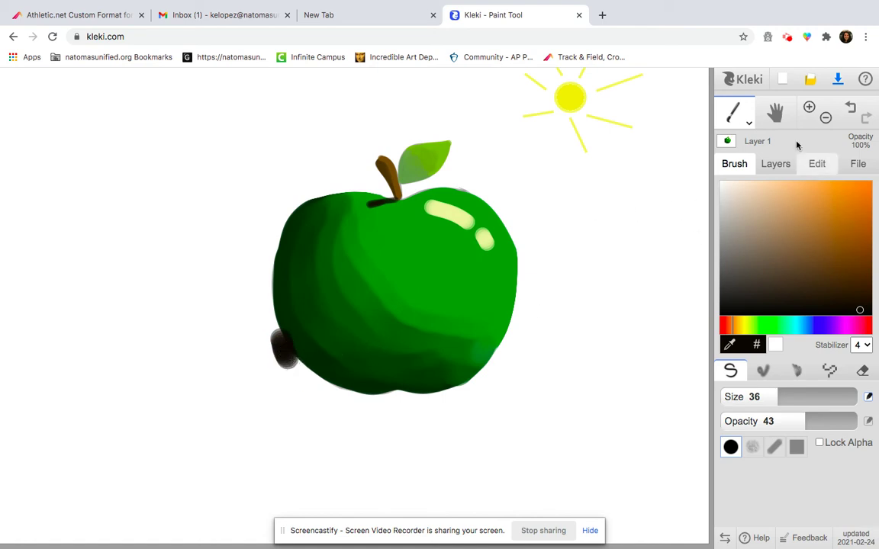
left_click(850, 108)
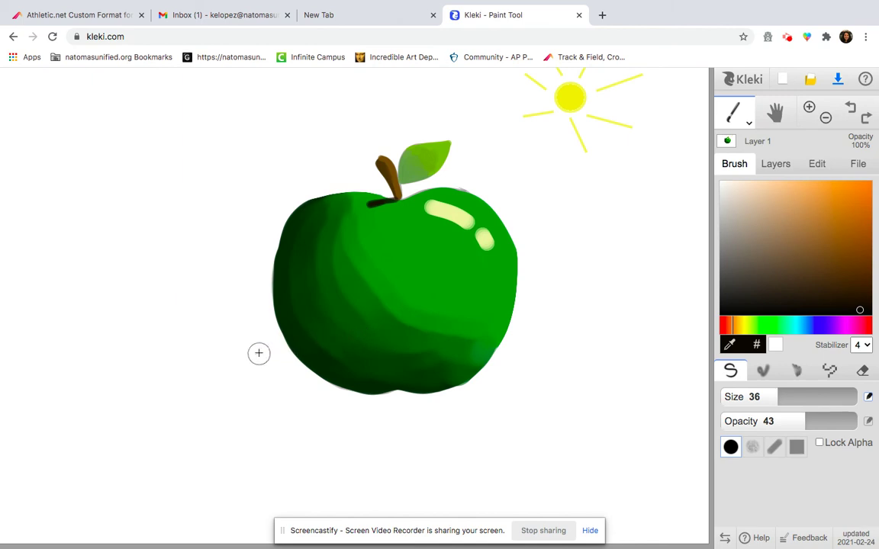
mouse_move(272, 339)
left_mouse_down()
mouse_move(310, 387)
mouse_move(354, 406)
mouse_move(387, 405)
left_mouse_up()
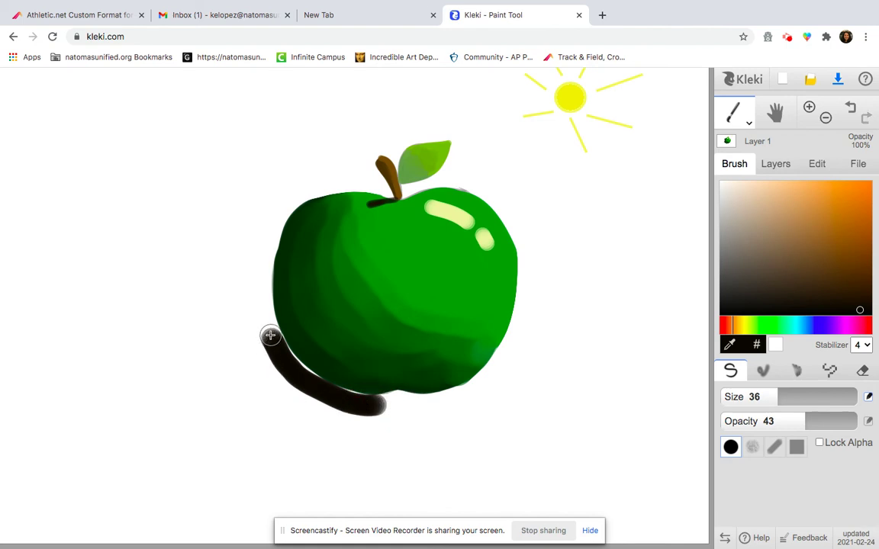
mouse_move(271, 336)
left_mouse_down()
mouse_move(314, 386)
mouse_move(368, 406)
mouse_move(321, 389)
mouse_move(265, 336)
mouse_move(254, 368)
mouse_move(277, 393)
mouse_move(287, 393)
mouse_move(269, 361)
mouse_move(289, 388)
mouse_move(355, 423)
mouse_move(388, 413)
left_mouse_up()
left_click_drag(263, 389, 352, 426)
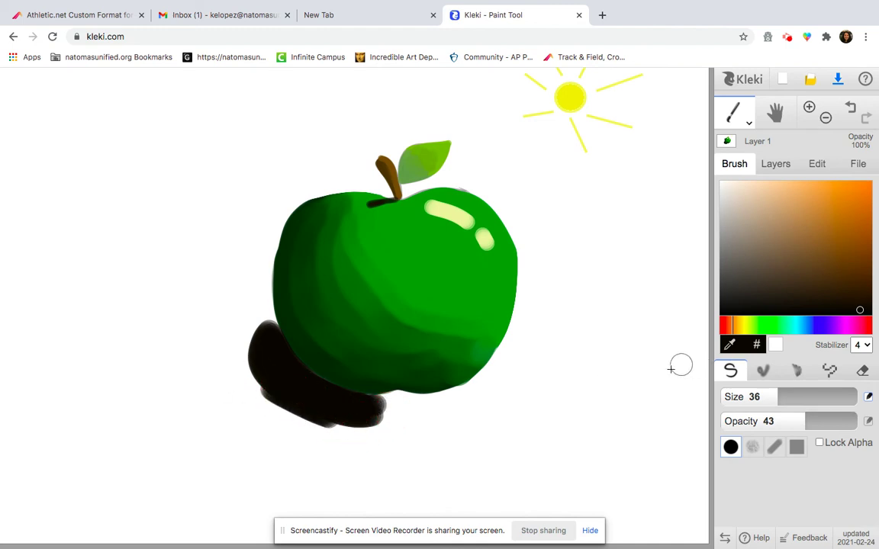
Lower the pen opacity and soften the shadow's left edge and the area just under the apple
left_click_drag(802, 426, 762, 421)
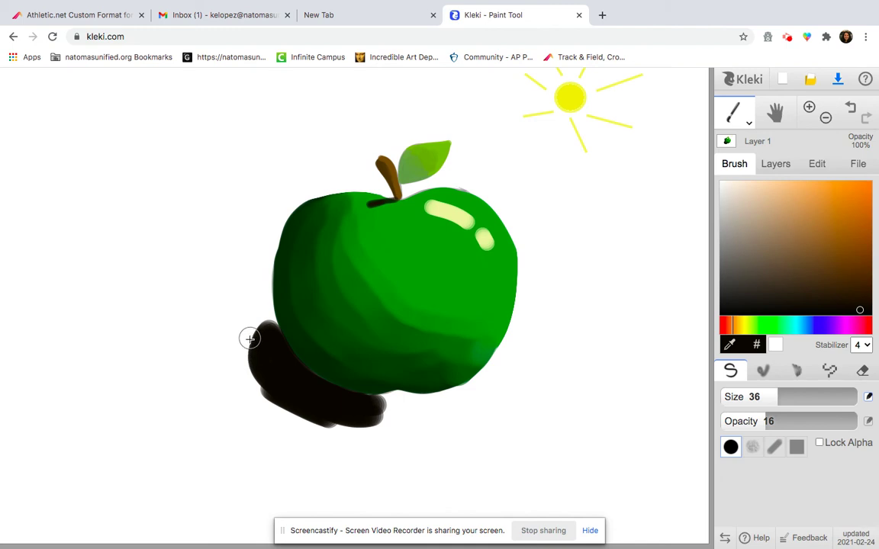
mouse_move(249, 340)
left_mouse_down()
mouse_move(243, 371)
mouse_move(265, 409)
mouse_move(333, 430)
mouse_move(387, 424)
mouse_move(336, 434)
mouse_move(274, 413)
mouse_move(232, 354)
mouse_move(241, 320)
mouse_move(222, 339)
mouse_move(239, 384)
mouse_move(286, 430)
mouse_move(351, 450)
mouse_move(380, 433)
left_mouse_up()
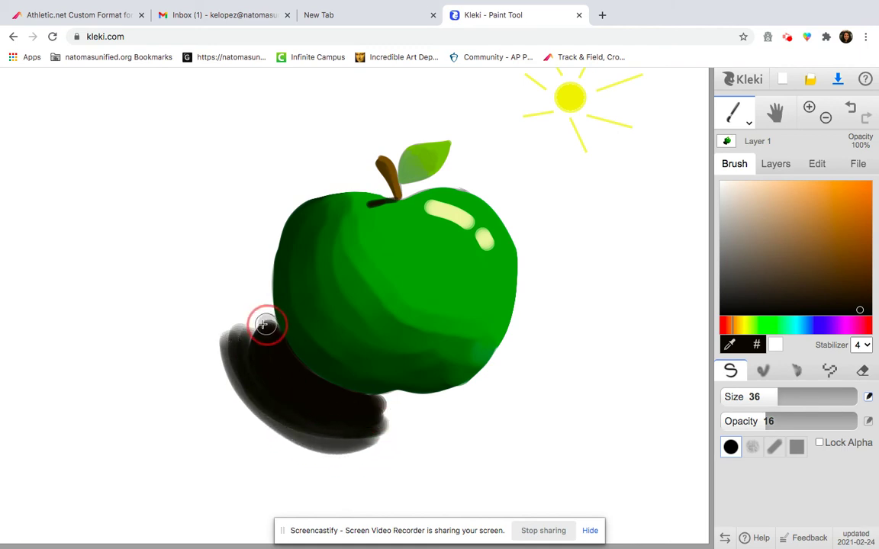
mouse_move(262, 325)
left_mouse_down()
mouse_move(241, 338)
mouse_move(243, 347)
mouse_move(253, 314)
mouse_move(233, 347)
mouse_move(263, 309)
mouse_move(277, 323)
mouse_move(256, 321)
left_mouse_up()
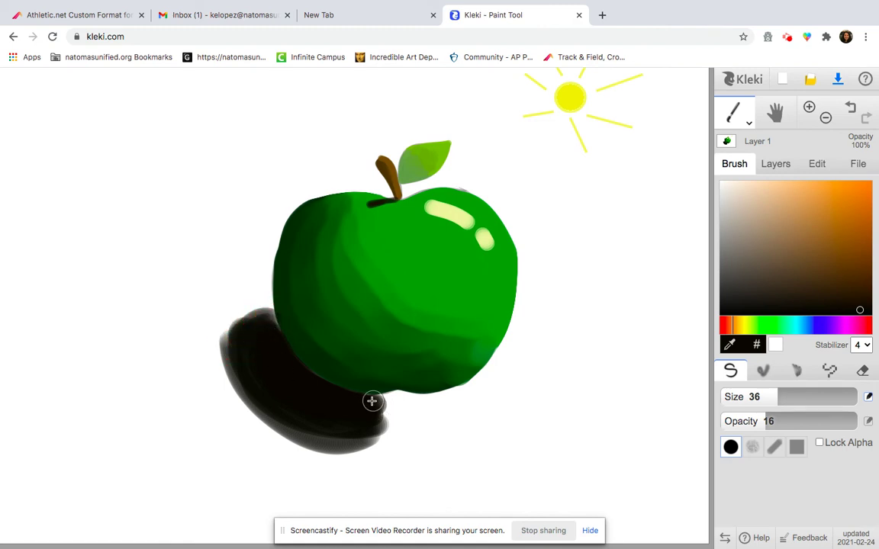
mouse_move(371, 401)
left_mouse_down()
mouse_move(386, 409)
mouse_move(388, 422)
mouse_move(365, 450)
mouse_move(346, 451)
mouse_move(292, 419)
left_mouse_up()
At opacity 8, add faint strokes along the shadow's upper-left and bottom edges, undoing the last one
left_click_drag(762, 421, 746, 418)
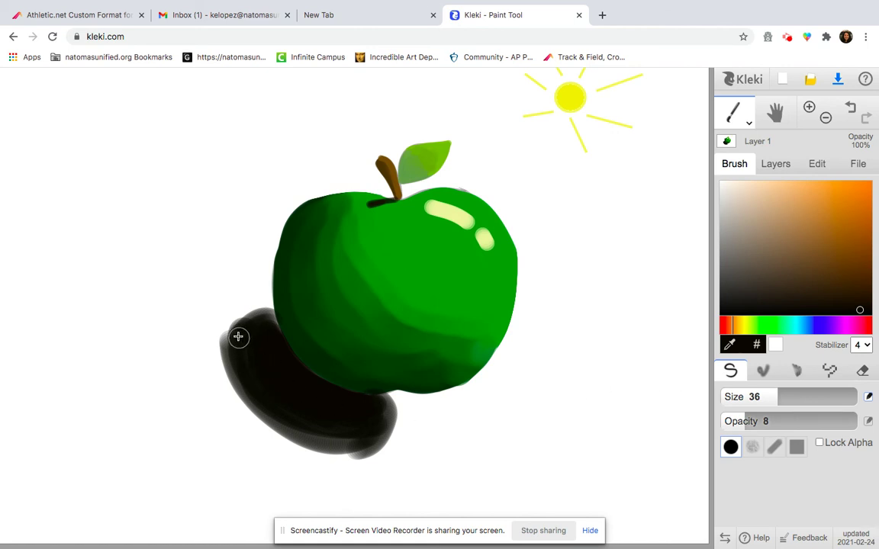
mouse_move(233, 336)
left_mouse_down()
mouse_move(209, 376)
mouse_move(224, 415)
mouse_move(251, 438)
left_mouse_up()
mouse_move(225, 373)
left_mouse_down()
mouse_move(247, 416)
mouse_move(329, 461)
left_mouse_up()
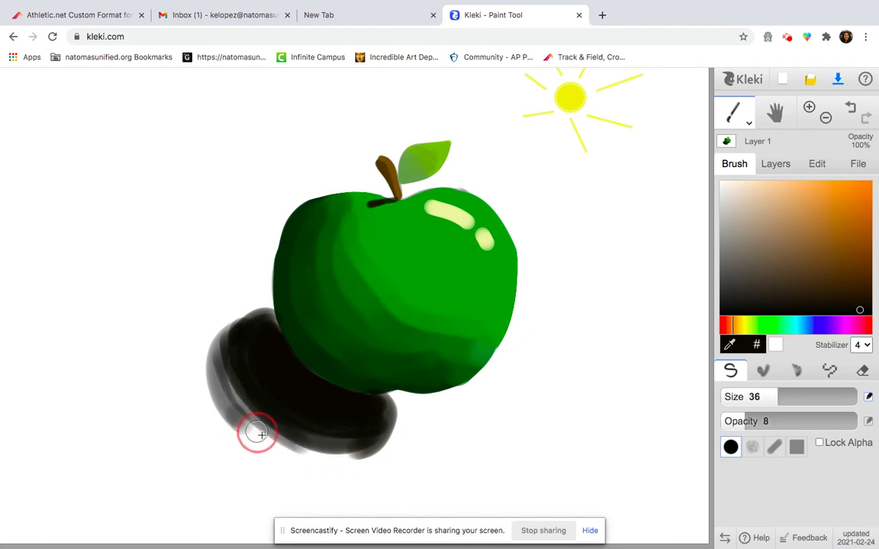
mouse_move(264, 437)
left_mouse_down()
mouse_move(341, 464)
mouse_move(377, 462)
mouse_move(385, 450)
mouse_move(359, 459)
mouse_move(312, 457)
mouse_move(263, 438)
mouse_move(240, 421)
mouse_move(221, 362)
left_mouse_up()
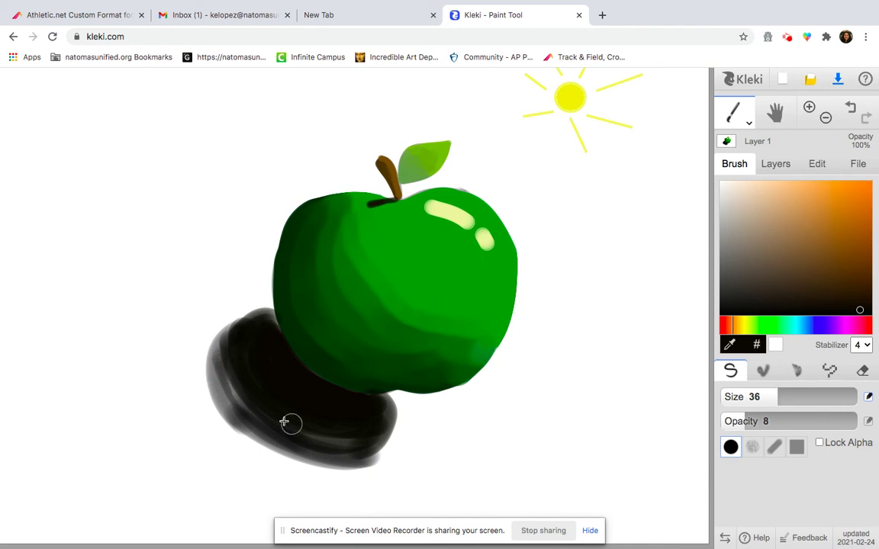
mouse_move(234, 329)
left_mouse_down()
mouse_move(227, 334)
mouse_move(280, 298)
mouse_move(293, 347)
left_mouse_up()
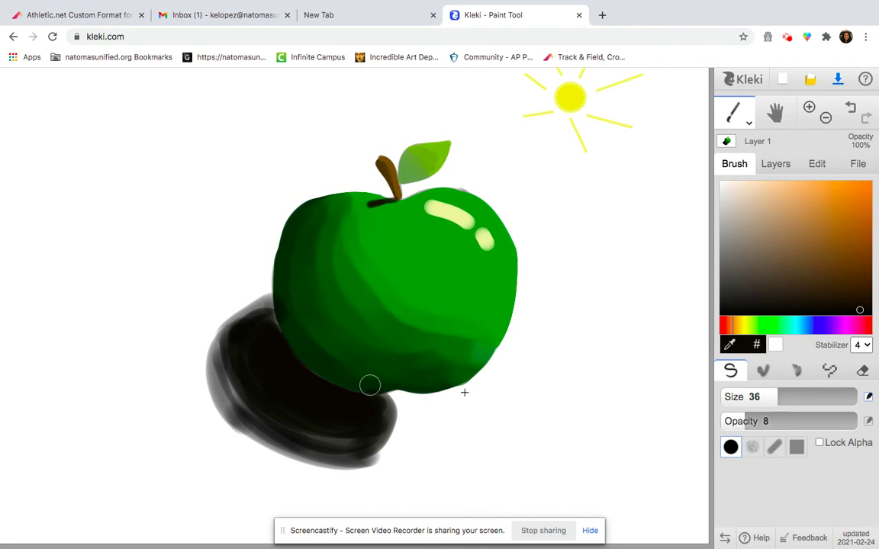
left_click(850, 107)
Shrink the brush to 7.2 and blend the shadow's upper-left edge into the apple's bottom
left_click_drag(770, 398, 739, 397)
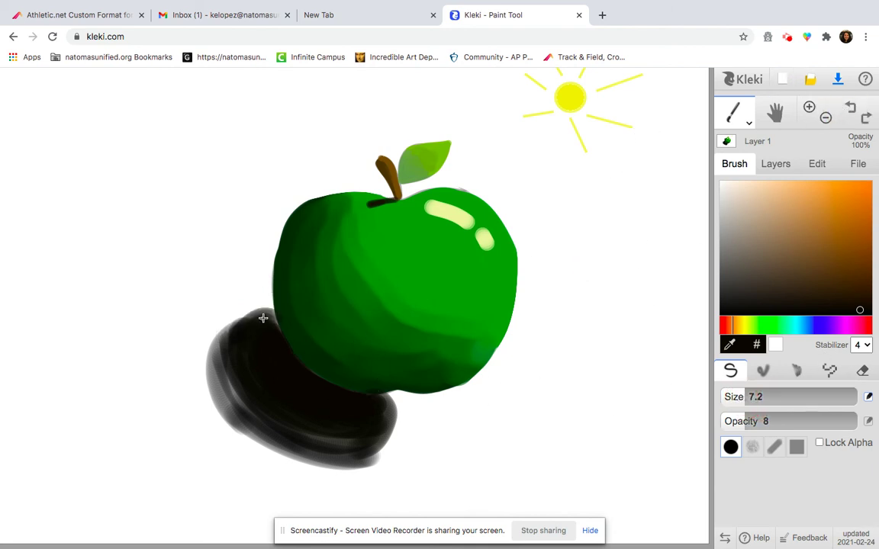
mouse_move(268, 313)
left_mouse_down()
mouse_move(279, 333)
mouse_move(272, 304)
mouse_move(245, 328)
mouse_move(267, 309)
left_mouse_up()
mouse_move(393, 393)
left_mouse_down()
mouse_move(385, 447)
mouse_move(366, 466)
mouse_move(349, 467)
mouse_move(321, 439)
left_mouse_up()
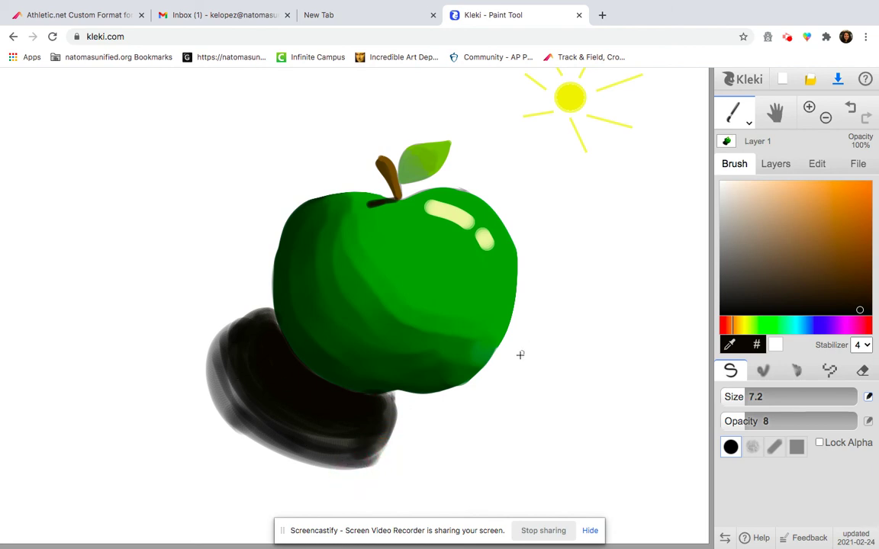
Erase the bottom and lower-left edges of the shadow with a size-68 eraser
left_click(825, 118)
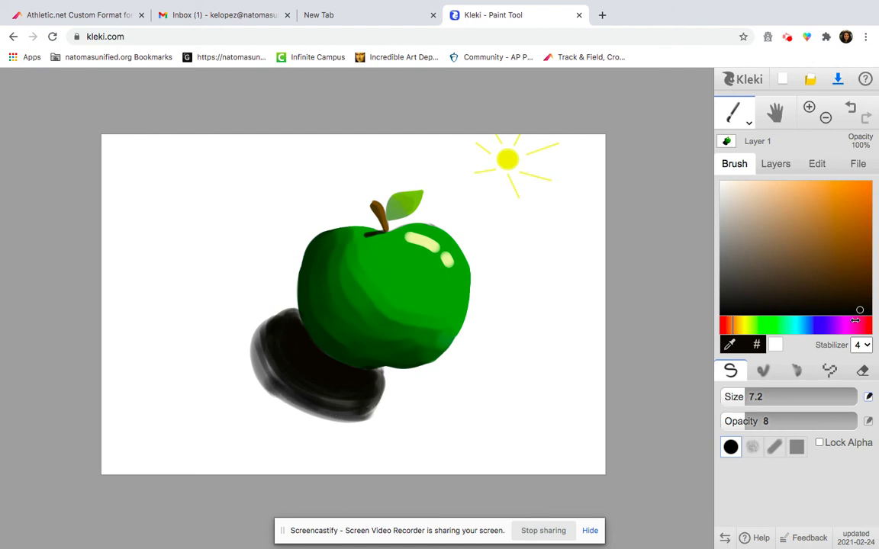
left_click(863, 371)
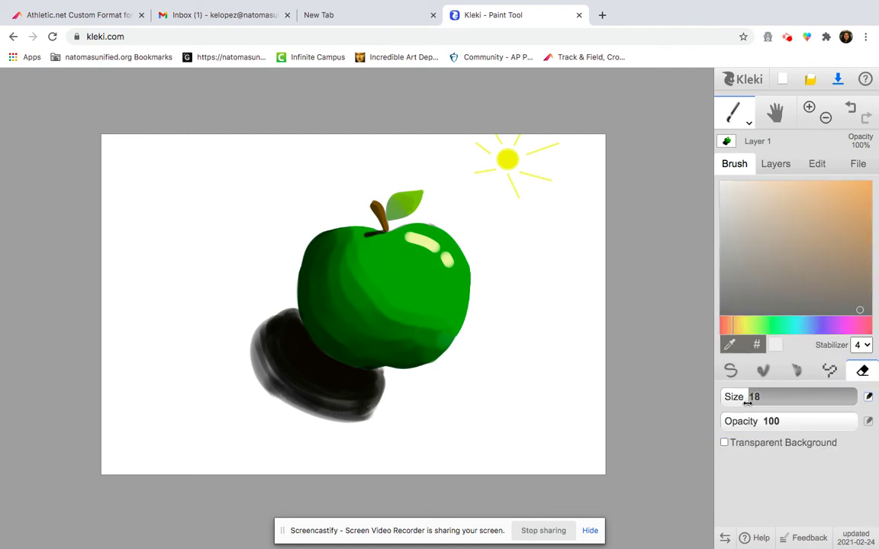
left_click_drag(747, 402, 777, 399)
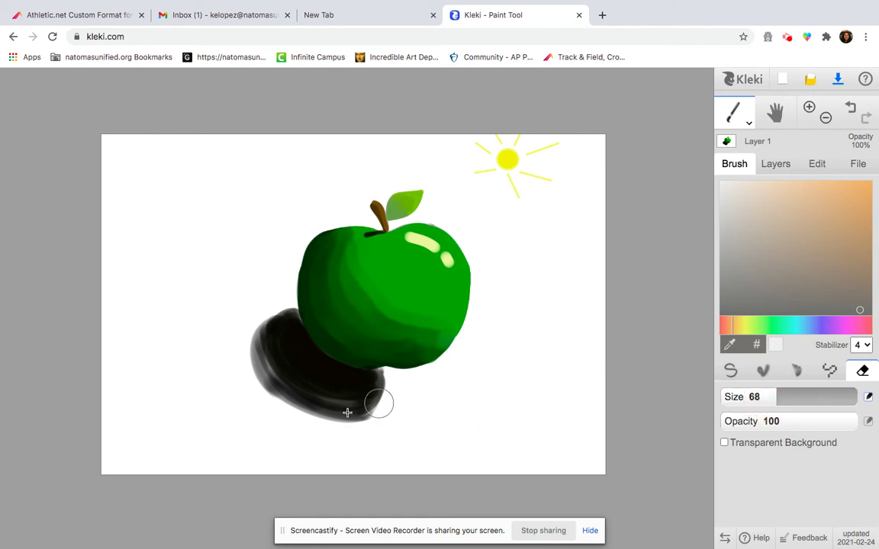
mouse_move(296, 416)
left_mouse_down()
mouse_move(353, 418)
mouse_move(401, 382)
left_mouse_up()
mouse_move(328, 417)
left_mouse_down()
mouse_move(273, 407)
mouse_move(251, 377)
mouse_move(250, 333)
mouse_move(290, 298)
left_mouse_up()
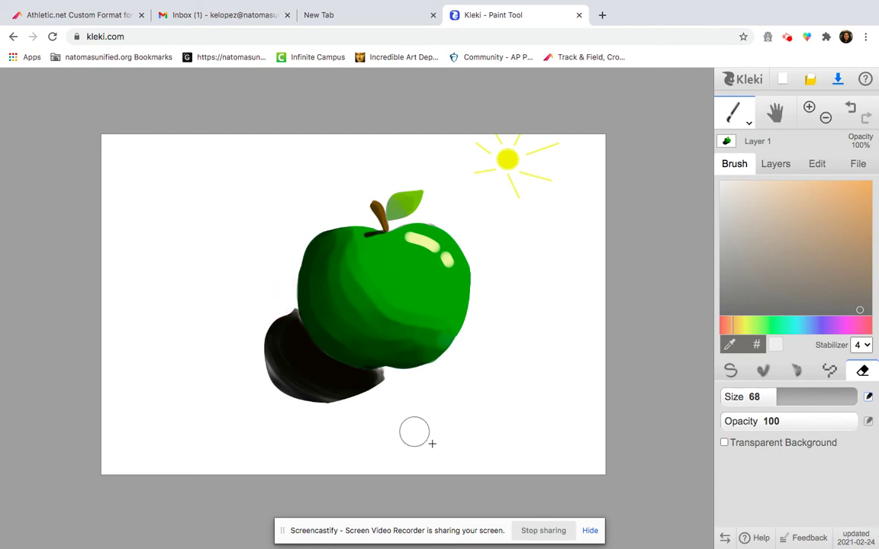
Erase a round spot at the shadow's right end, then undo it
left_click(384, 374)
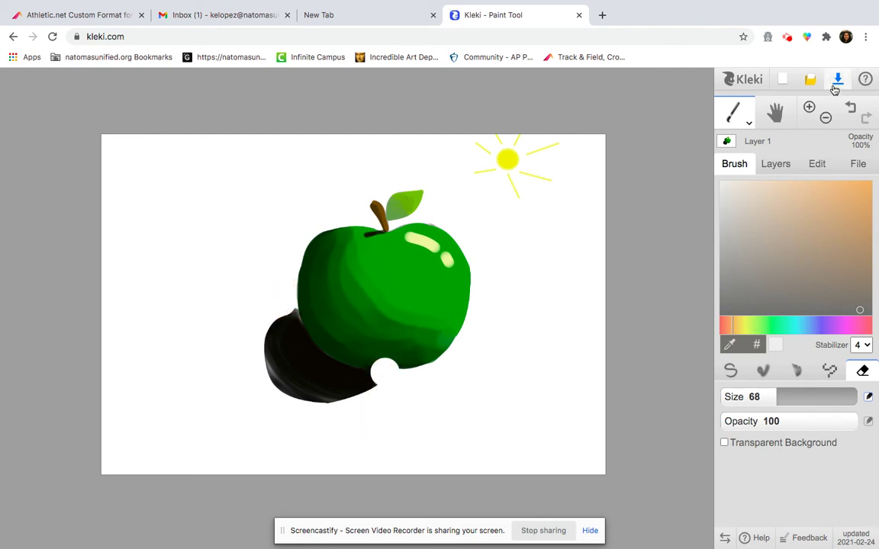
left_click(851, 108)
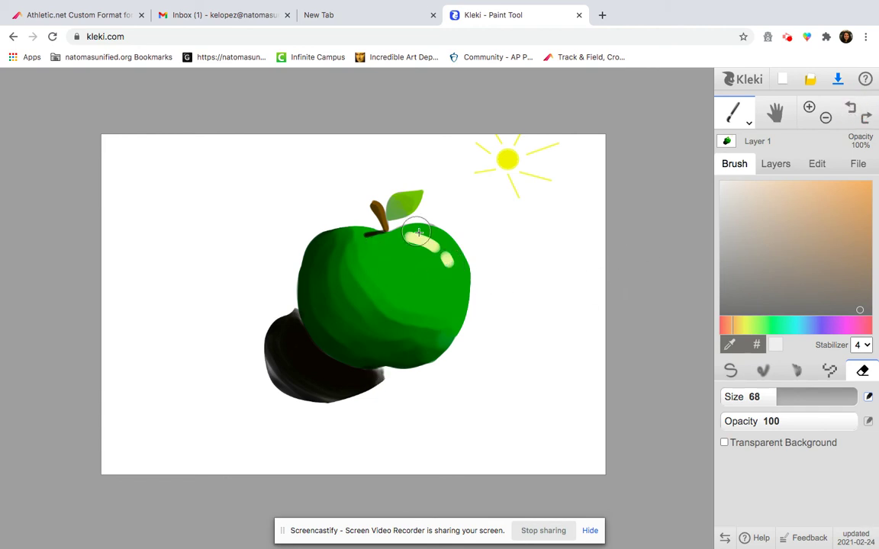
left_click(809, 107)
Smudge the cast shadow into soft grey streaks with the blend brush at size 45, opacity 42
left_click(809, 107)
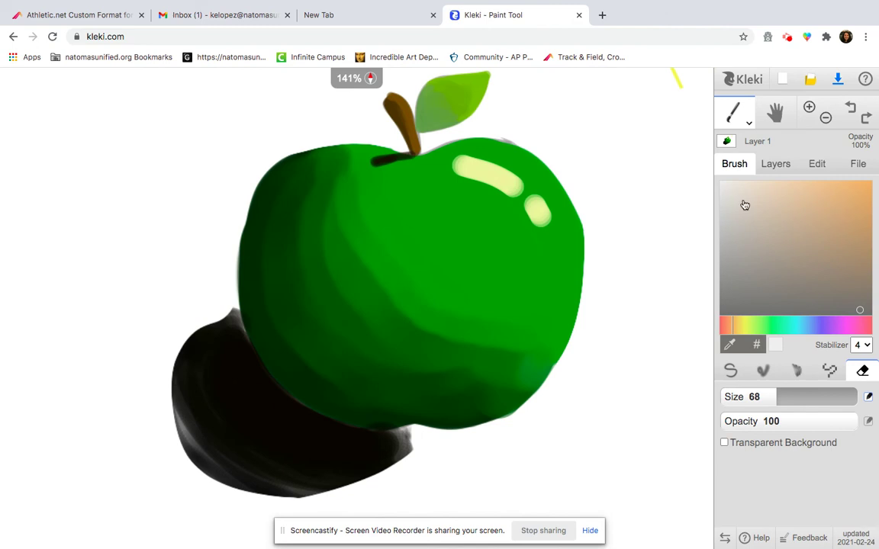
left_click(825, 117)
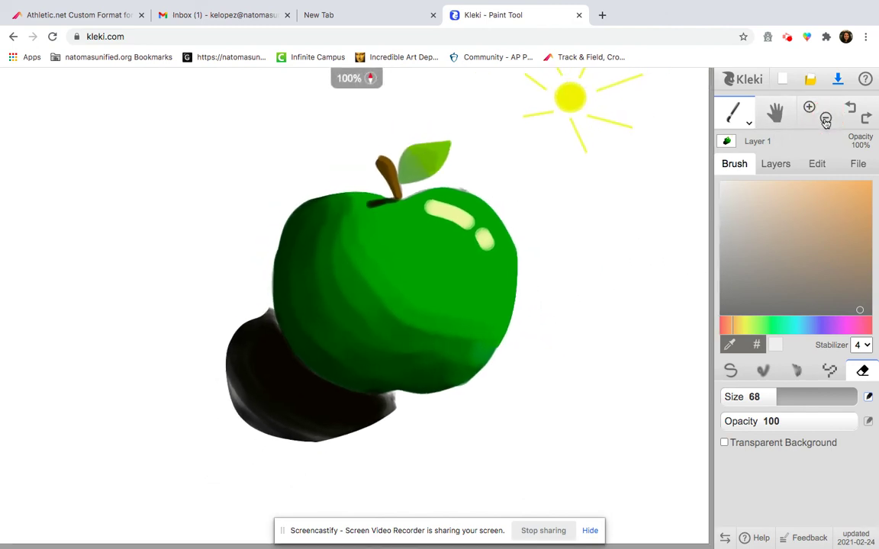
left_click(763, 370)
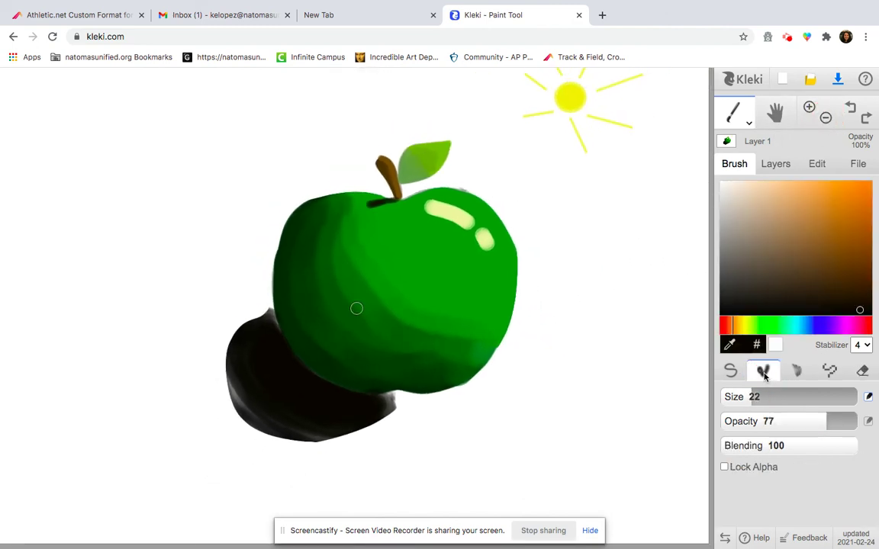
left_click_drag(819, 425, 757, 421)
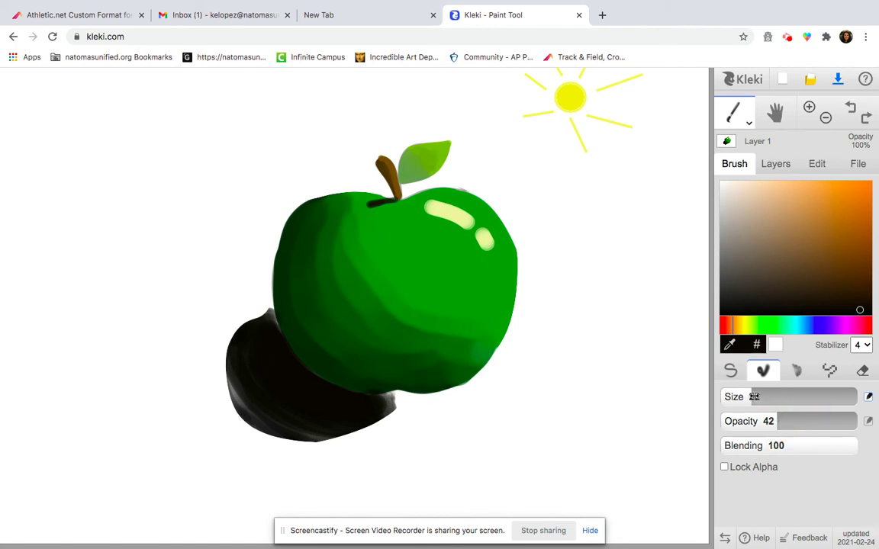
left_click_drag(755, 396, 764, 397)
mouse_move(264, 357)
left_mouse_down()
mouse_move(278, 385)
mouse_move(262, 398)
mouse_move(253, 312)
mouse_move(255, 328)
mouse_move(266, 319)
mouse_move(231, 343)
mouse_move(234, 398)
mouse_move(241, 388)
mouse_move(250, 402)
mouse_move(247, 336)
mouse_move(243, 409)
mouse_move(254, 340)
mouse_move(222, 406)
mouse_move(228, 389)
mouse_move(259, 442)
mouse_move(361, 450)
mouse_move(303, 432)
mouse_move(264, 396)
mouse_move(239, 327)
mouse_move(241, 390)
mouse_move(269, 423)
mouse_move(356, 447)
mouse_move(379, 426)
mouse_move(327, 438)
mouse_move(277, 409)
mouse_move(229, 345)
mouse_move(228, 289)
mouse_move(218, 332)
mouse_move(225, 409)
mouse_move(274, 459)
mouse_move(346, 461)
mouse_move(371, 445)
mouse_move(348, 435)
mouse_move(411, 422)
mouse_move(338, 423)
mouse_move(260, 362)
mouse_move(341, 411)
mouse_move(418, 405)
mouse_move(329, 403)
mouse_move(367, 410)
mouse_move(416, 396)
mouse_move(347, 382)
left_mouse_up()
mouse_move(296, 396)
left_mouse_down()
mouse_move(268, 363)
mouse_move(225, 252)
left_mouse_up()
left_click_drag(277, 346, 258, 294)
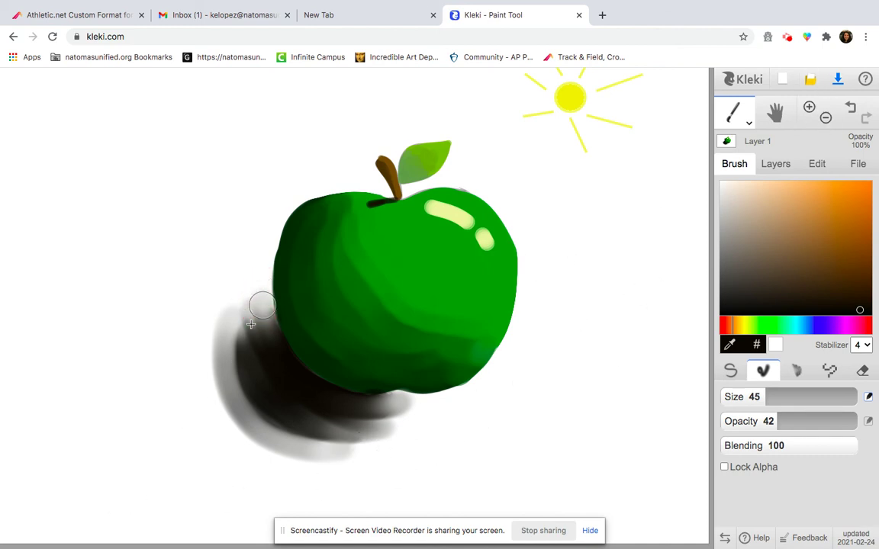
mouse_move(230, 358)
left_mouse_down()
mouse_move(233, 387)
mouse_move(296, 446)
mouse_move(345, 458)
mouse_move(237, 367)
mouse_move(242, 310)
mouse_move(239, 337)
mouse_move(261, 401)
mouse_move(356, 448)
mouse_move(395, 444)
mouse_move(373, 437)
left_mouse_up()
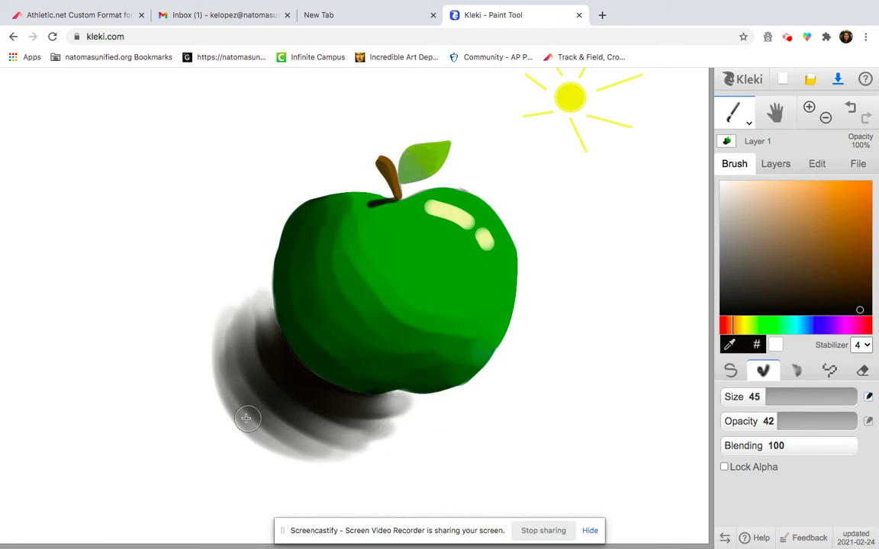
Switch to the pen at size 1.8 and try faint test marks near the corner, undoing them
left_click(824, 119)
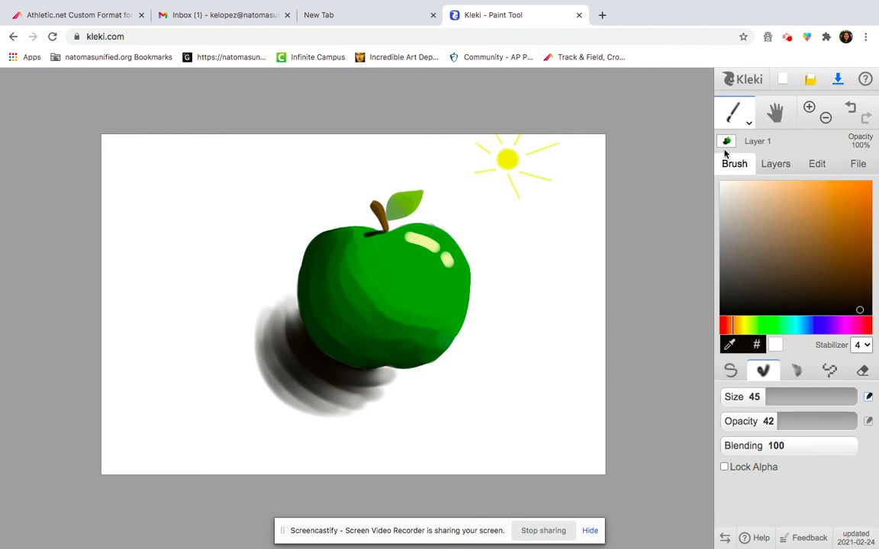
left_click(730, 370)
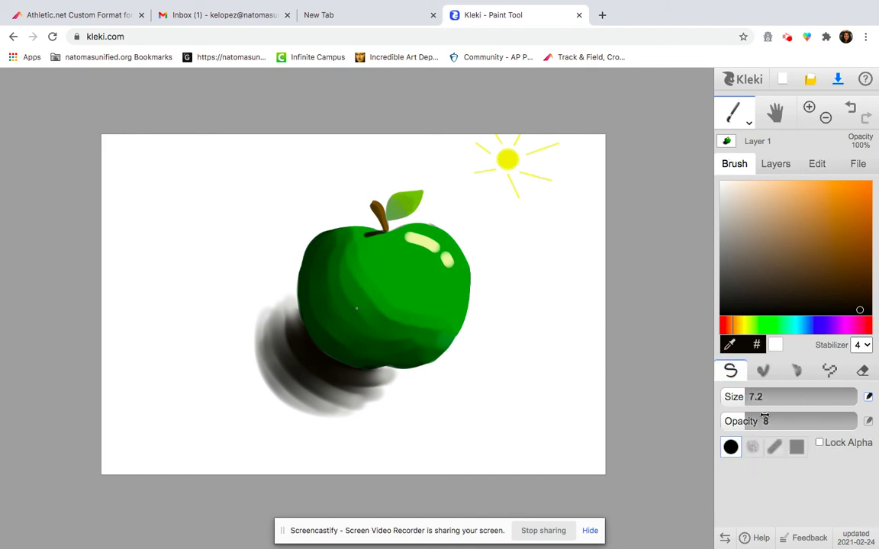
left_click_drag(744, 398, 731, 394)
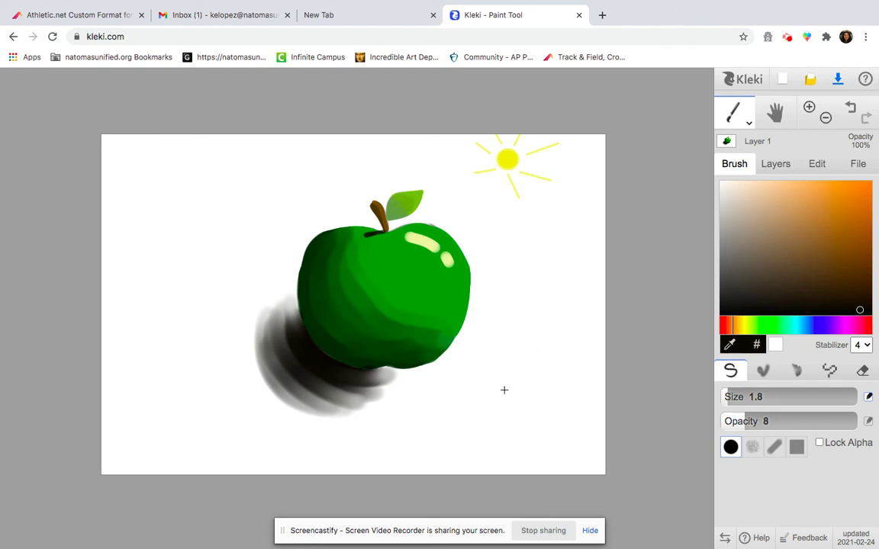
left_click_drag(504, 390, 519, 418)
left_click(851, 107)
left_click_drag(548, 440, 552, 457)
left_click(850, 108)
Raise the pen opacity to 76 and write small initials in the lower-right corner
mouse_move(539, 425)
left_mouse_down()
mouse_move(544, 455)
mouse_move(541, 435)
mouse_move(560, 408)
left_mouse_up()
left_click_drag(744, 425, 837, 416)
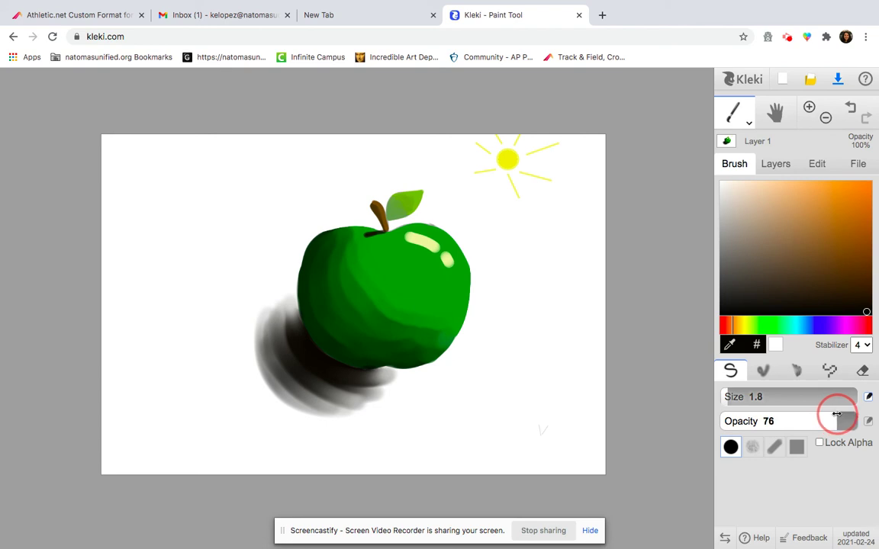
left_click(852, 110)
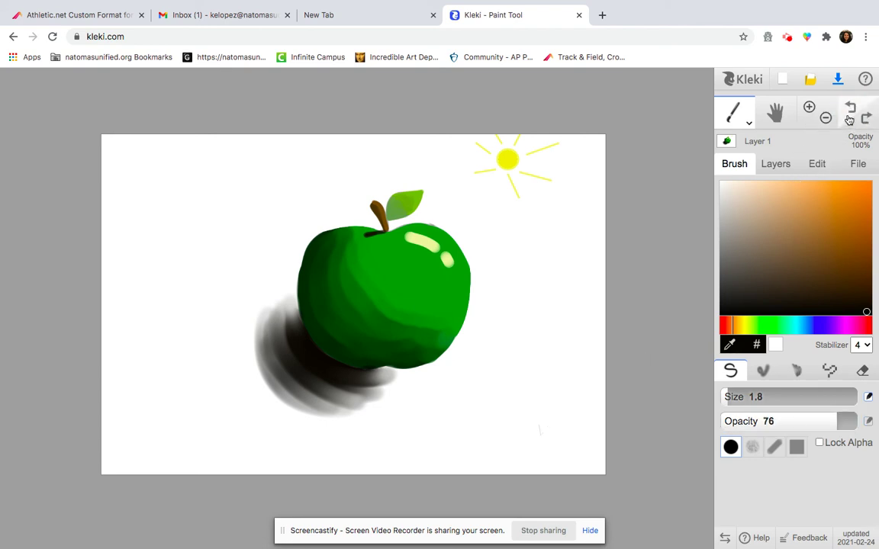
key("ctrl+z")
left_click_drag(540, 431, 543, 441)
left_click(548, 432)
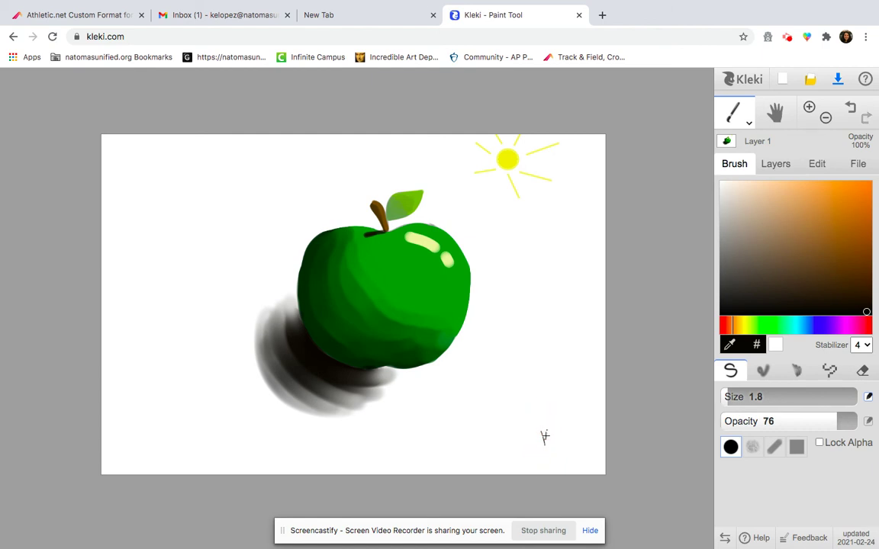
mouse_move(551, 429)
left_mouse_down()
mouse_move(577, 427)
mouse_move(569, 417)
mouse_move(564, 450)
left_mouse_up()
mouse_move(98, 128)
left_mouse_down()
mouse_move(148, 204)
mouse_move(481, 475)
mouse_move(625, 502)
mouse_move(612, 492)
left_mouse_up()
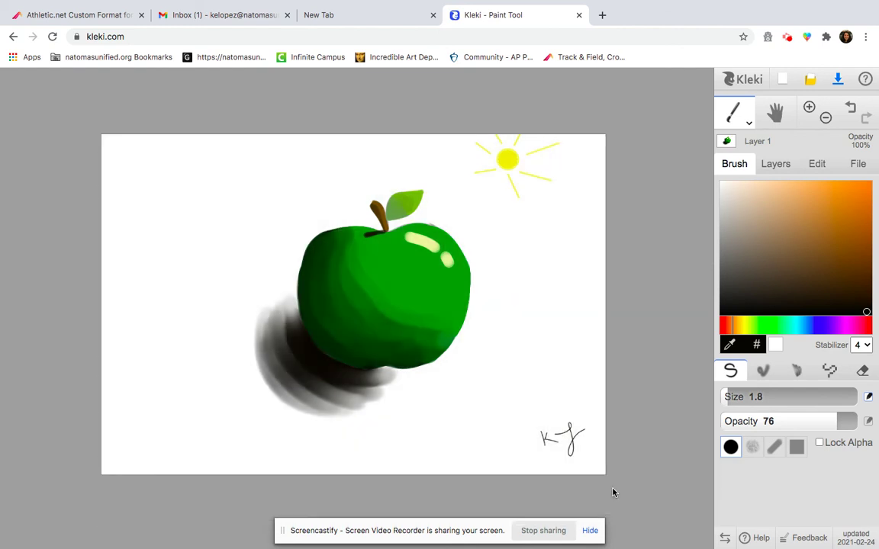
Save the finished apple painting as a PNG from the File options
left_click(863, 168)
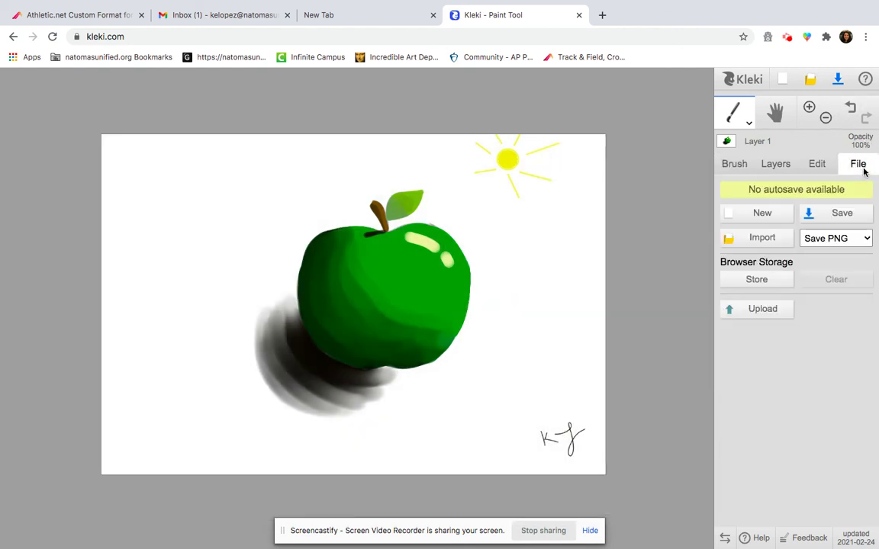
left_click(841, 214)
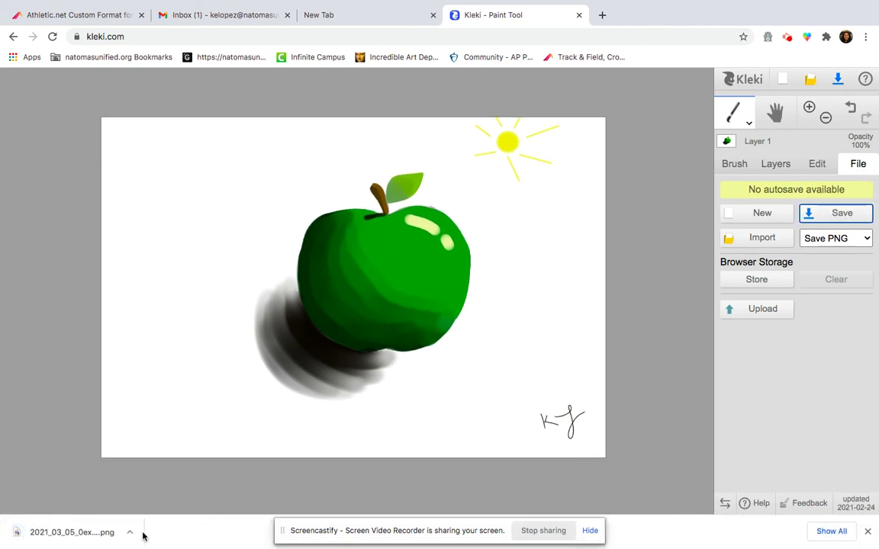